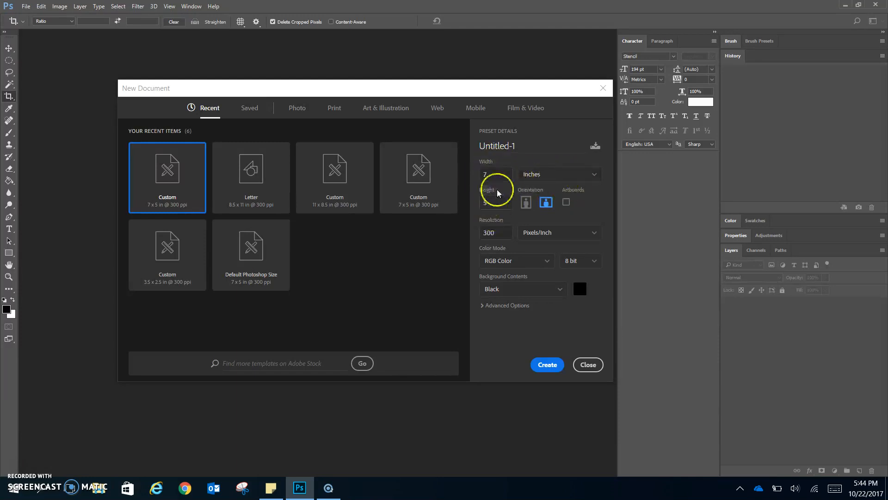
Set the new document's units to pixels, with a width of 1280 and a height of 1024.
{"action": "left_click", "coordinate": [538, 175]}
{"action": "left_click_drag", "start_coordinate": [540, 175], "coordinate": [546, 223]}
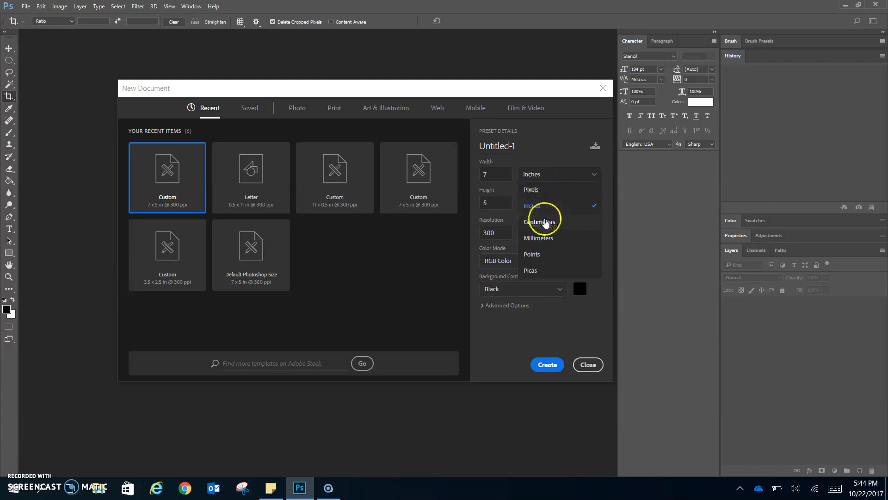
{"action": "left_click", "coordinate": [535, 189]}
{"action": "left_click_drag", "start_coordinate": [509, 179], "coordinate": [442, 182]}
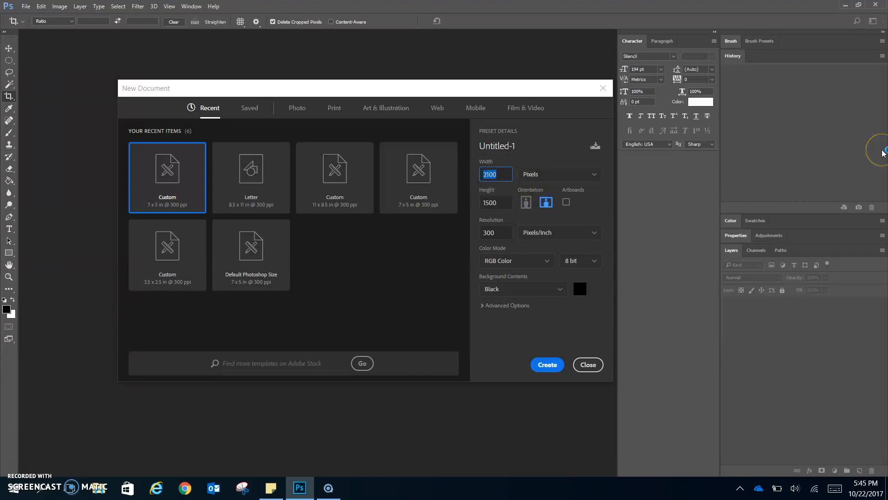
{"action": "type", "text": "1280"}
{"action": "key", "text": "Tab"}
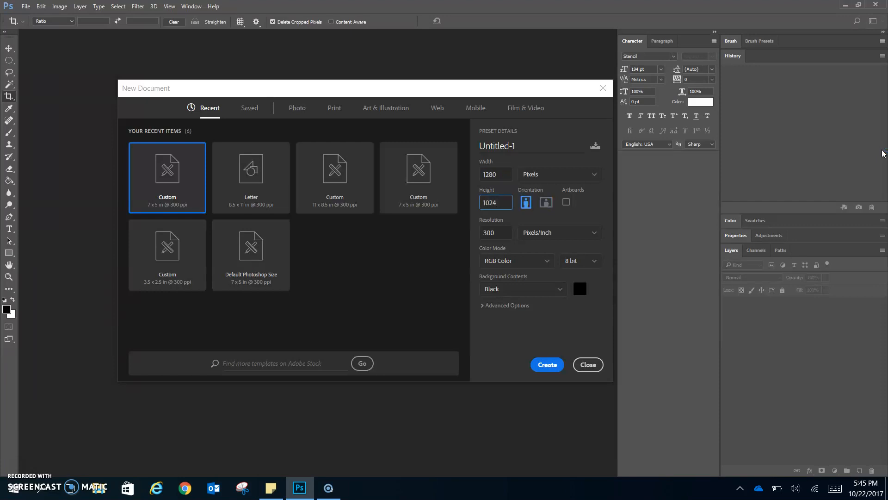
{"action": "type", "text": "1024"}
{"action": "key", "text": "Tab"}
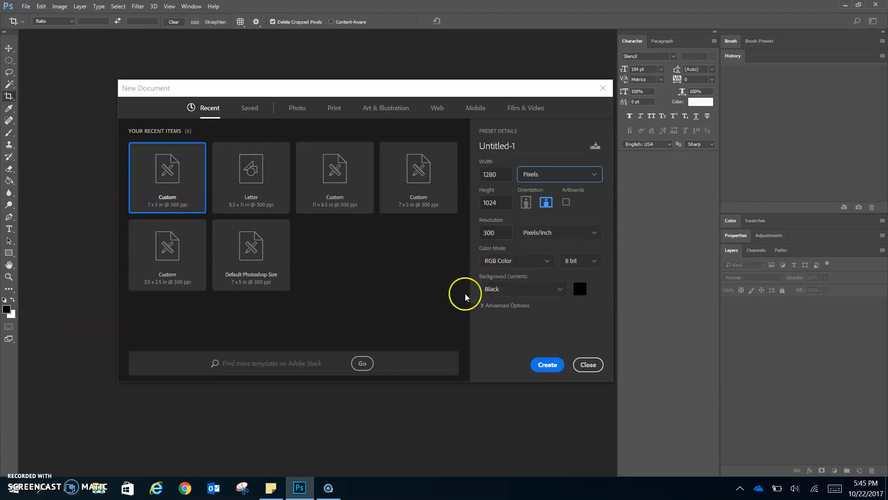
Give the new document a white background, create it, and switch to the Move tool.
{"action": "left_click", "coordinate": [554, 289]}
{"action": "left_click", "coordinate": [533, 304]}
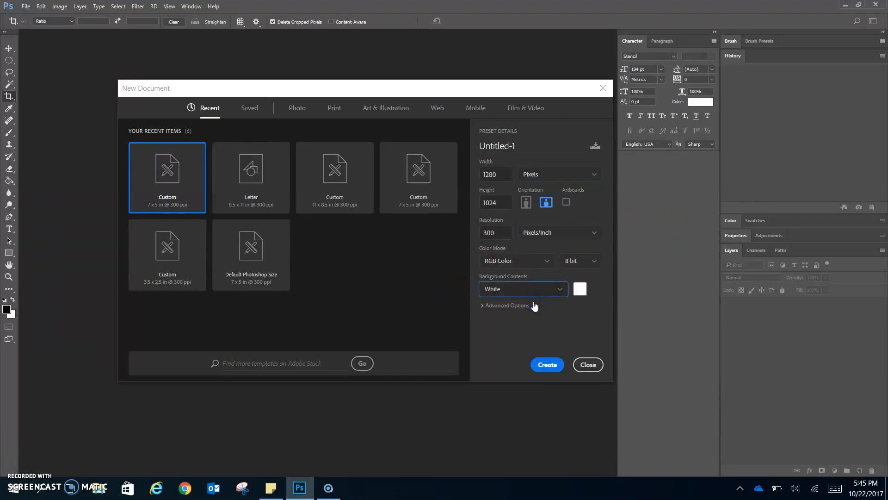
{"action": "left_click", "coordinate": [550, 365]}
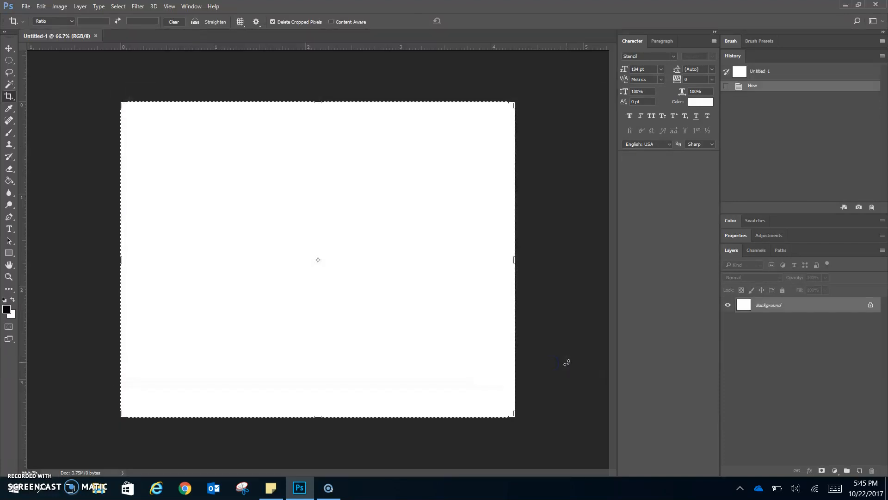
{"action": "left_click", "coordinate": [9, 48]}
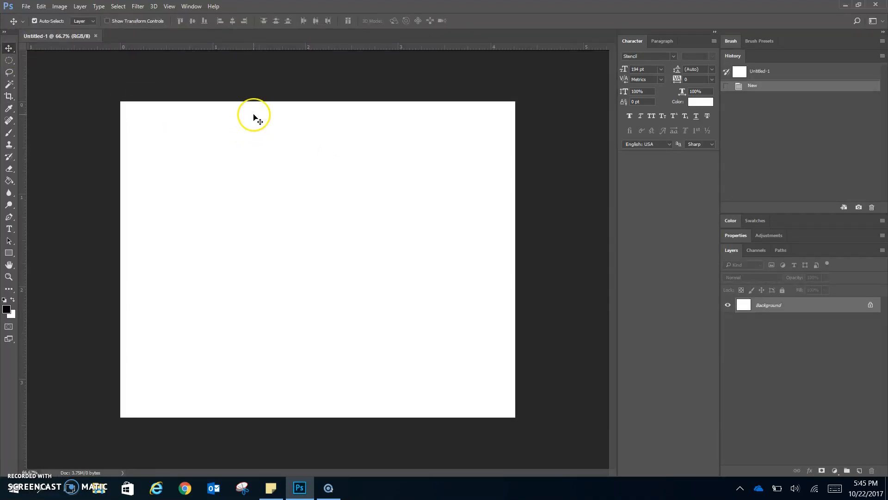
Place gradient_bg.jpg from the Desktop as an embedded image at its default size and position.
{"action": "left_click", "coordinate": [26, 7]}
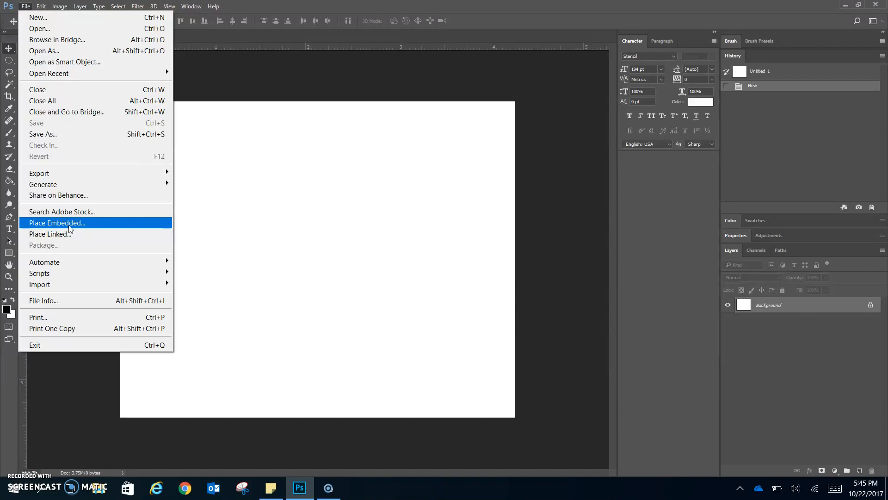
{"action": "left_click", "coordinate": [70, 223]}
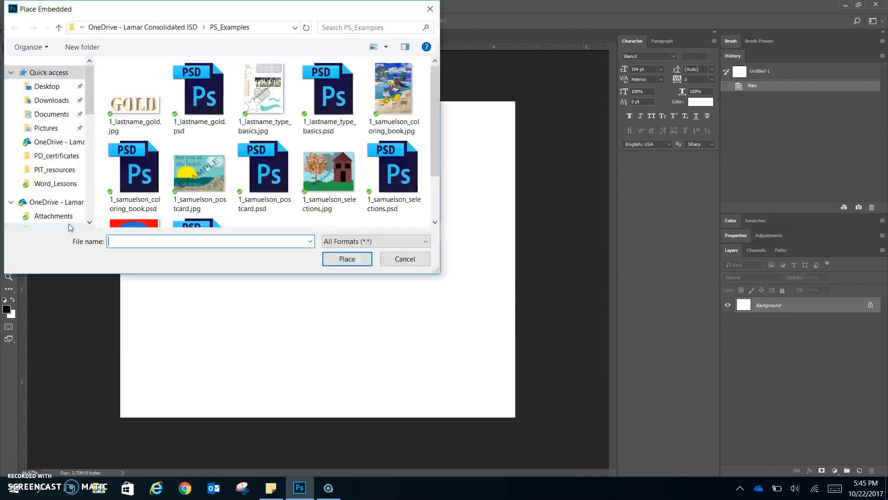
{"action": "left_click", "coordinate": [45, 86]}
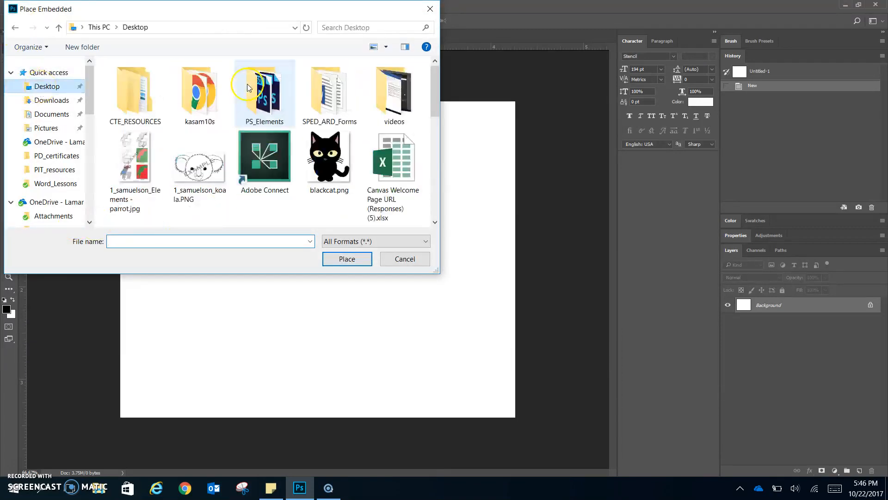
{"action": "scroll", "coordinate": [375, 175], "scroll_direction": "down", "scroll_amount": 1}
{"action": "scroll", "coordinate": [374, 175], "scroll_direction": "down", "scroll_amount": 1}
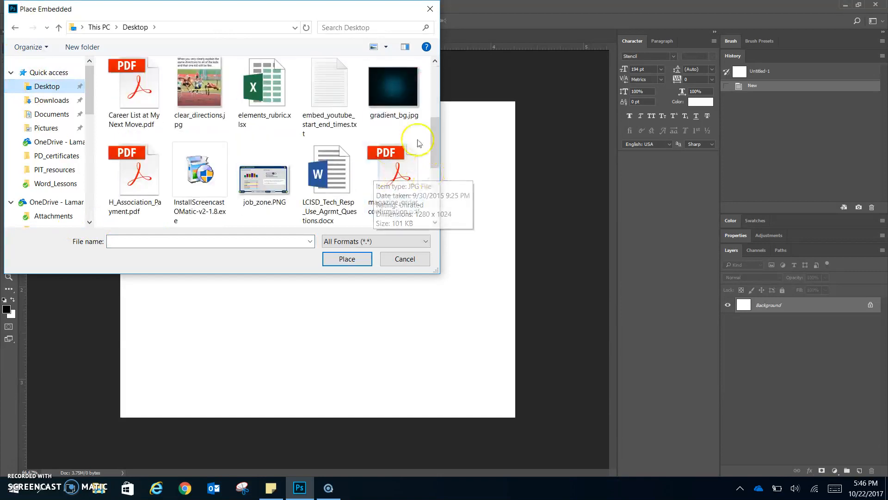
{"action": "left_click", "coordinate": [388, 93]}
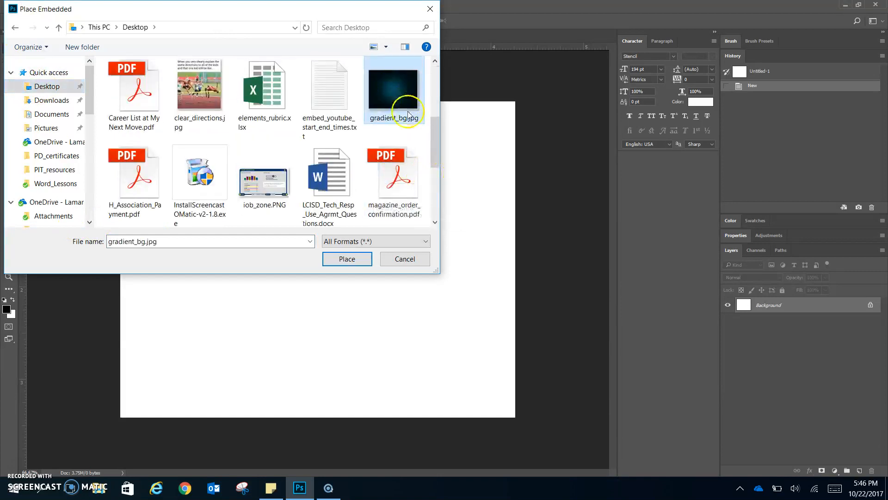
{"action": "double_click", "coordinate": [395, 90]}
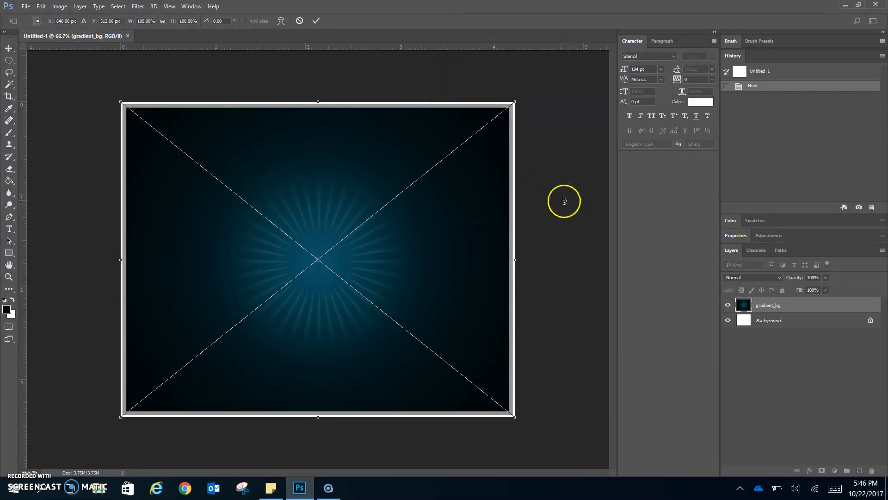
{"action": "left_click", "coordinate": [316, 20]}
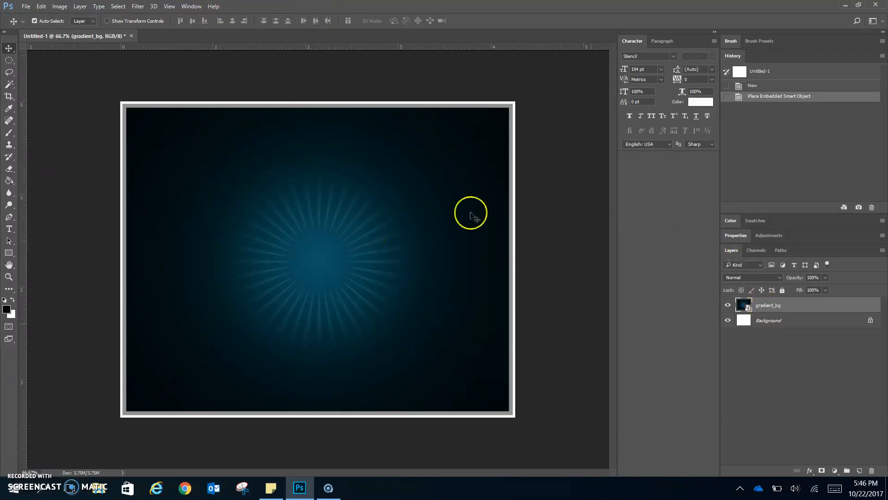
Align the gradient_bg and Background layers on their vertical and horizontal centers, then deselect both layers.
{"action": "left_click", "coordinate": [847, 320], "text": "shift"}
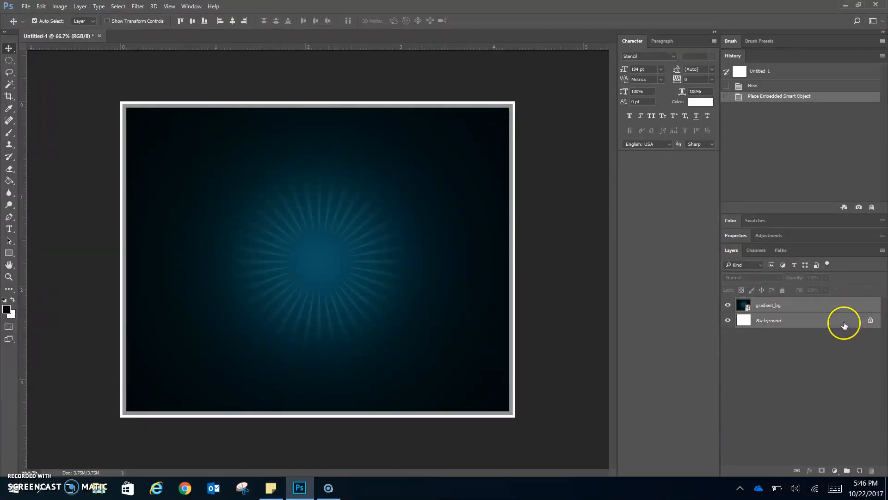
{"action": "left_click", "coordinate": [192, 21]}
{"action": "left_click", "coordinate": [231, 21]}
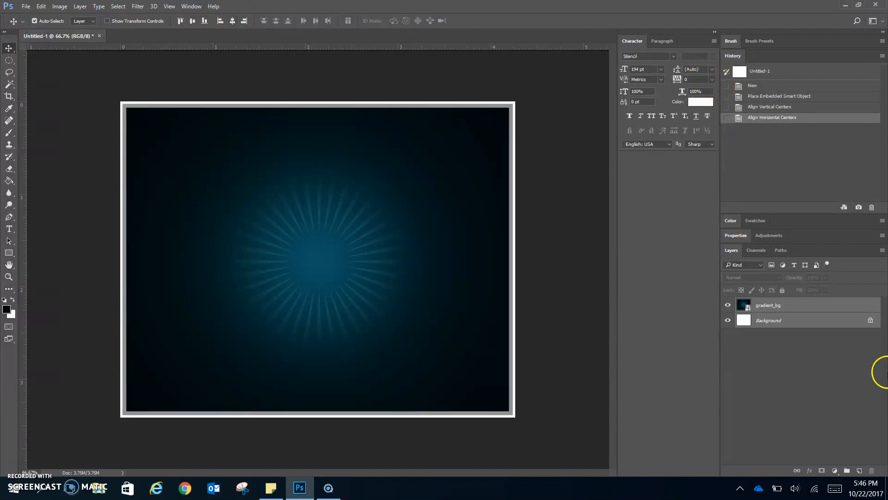
{"action": "left_click", "coordinate": [776, 383]}
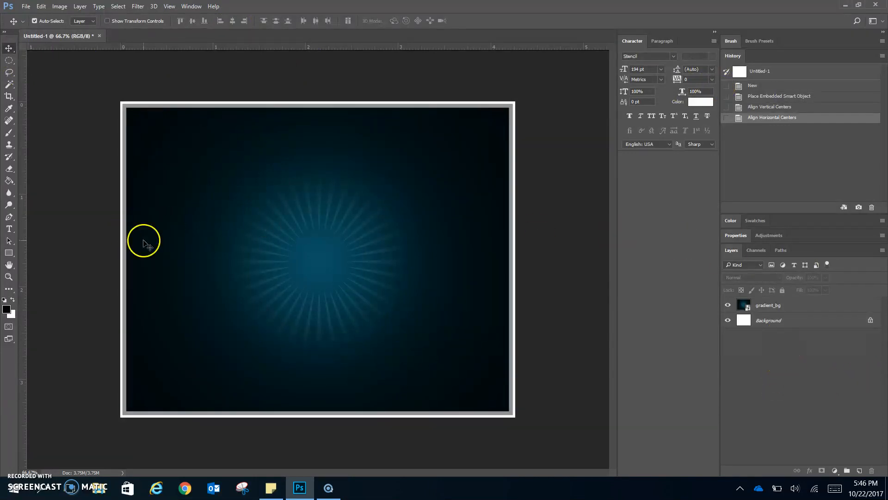
Set the Horizontal Type tool to the Impact font with a bright yellow text color.
{"action": "left_click", "coordinate": [9, 229]}
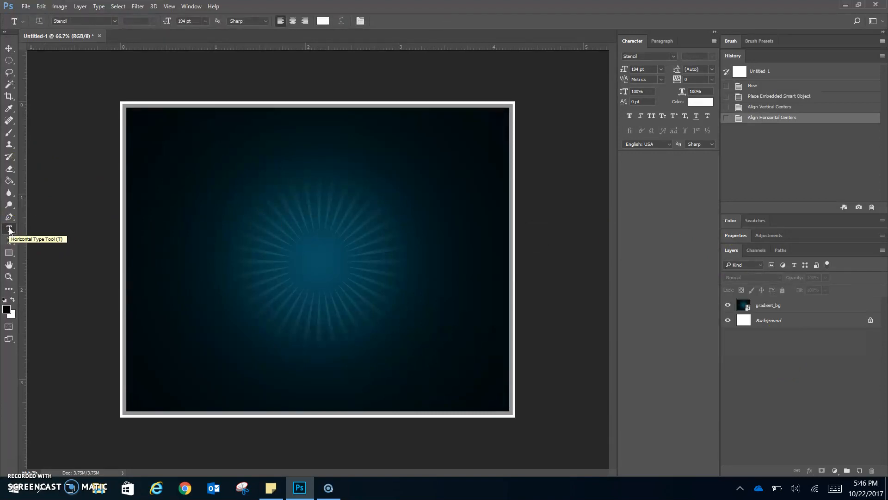
{"action": "left_click", "coordinate": [10, 217]}
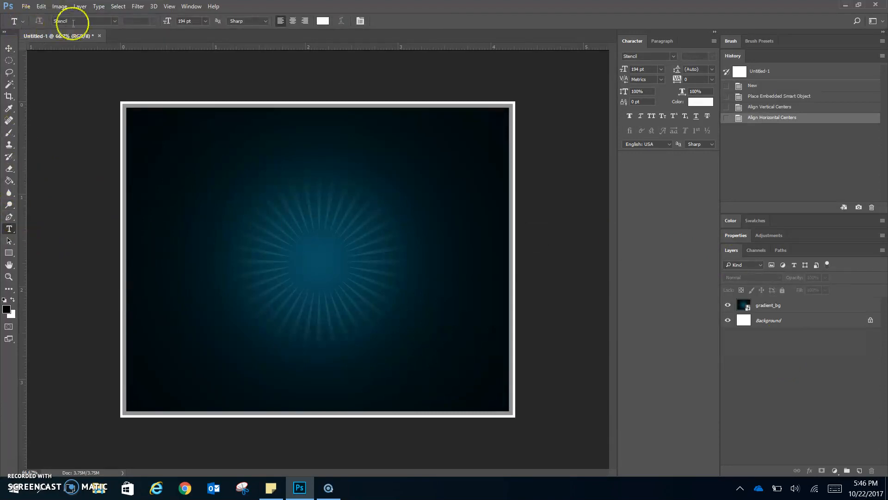
{"action": "left_click", "coordinate": [100, 21]}
{"action": "type", "text": "imp"}
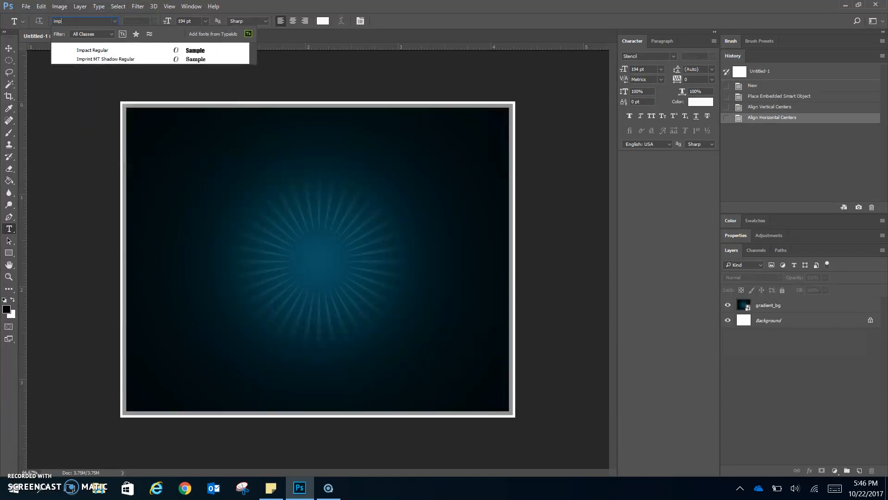
{"action": "left_click", "coordinate": [130, 50]}
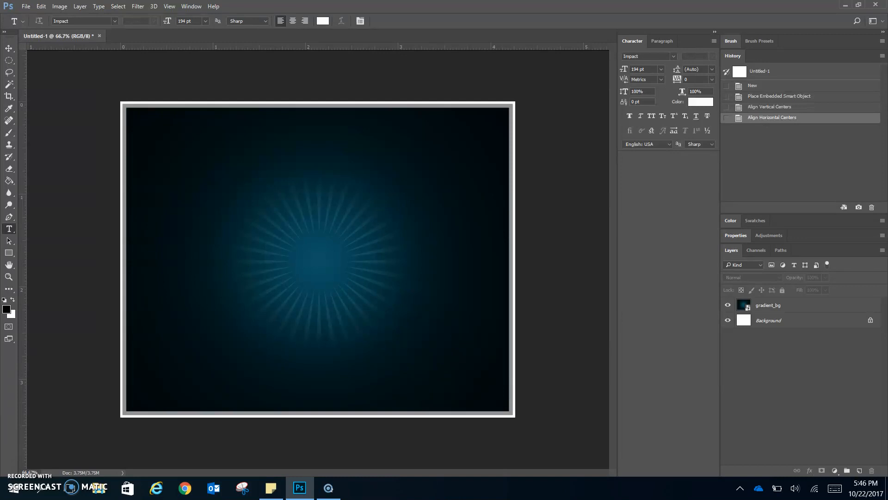
{"action": "left_click", "coordinate": [322, 21]}
{"action": "left_click", "coordinate": [336, 186]}
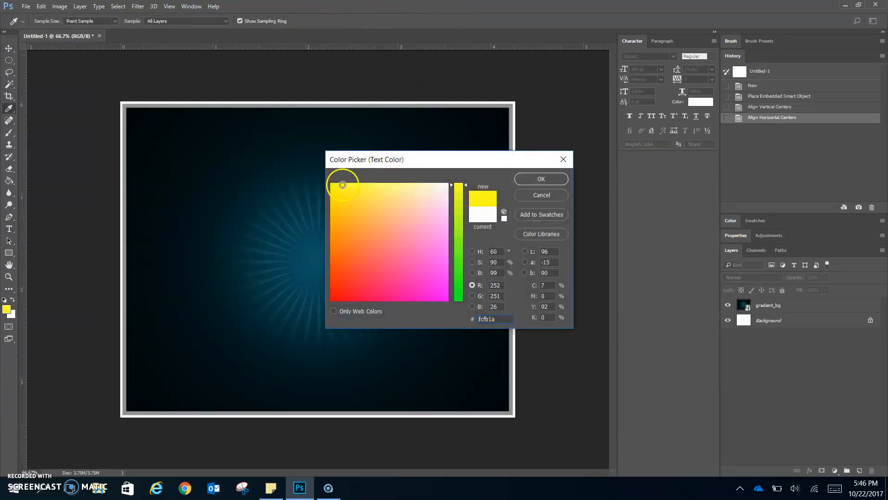
{"action": "left_click", "coordinate": [555, 180]}
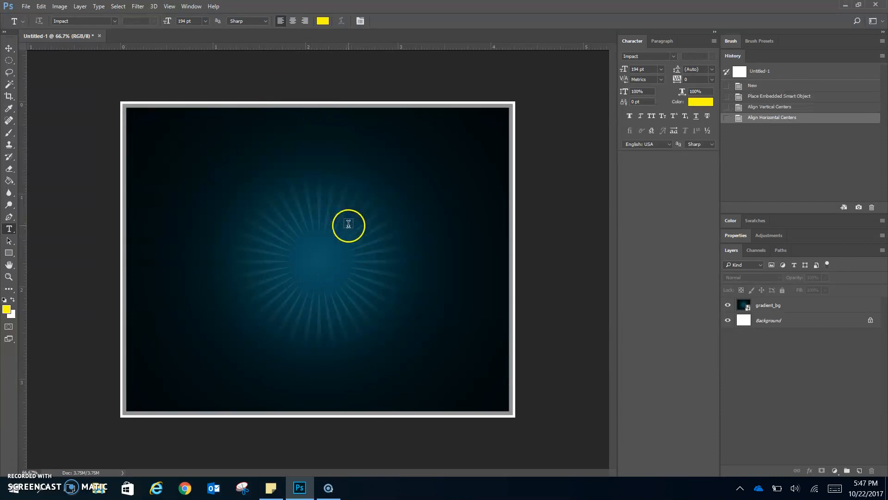
Add a text layer containing the person's first name and set its font size to 75 pt.
{"action": "left_click", "coordinate": [173, 279]}
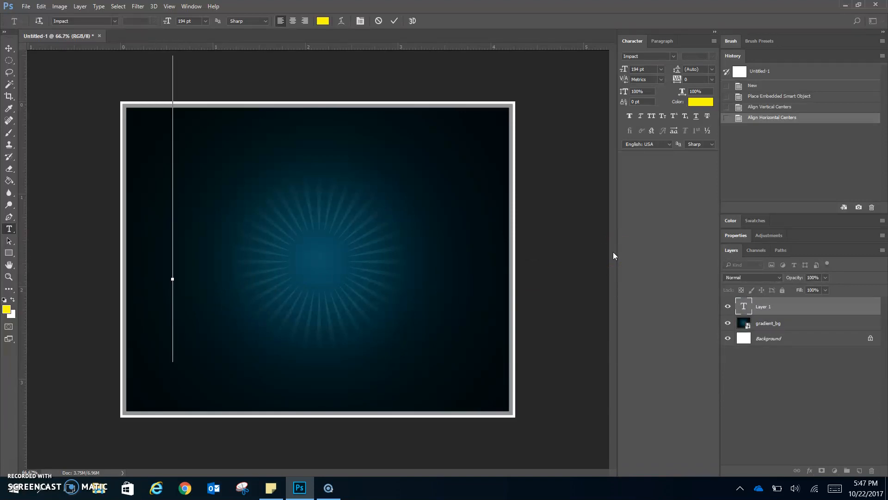
{"action": "type", "text": "Kris"}
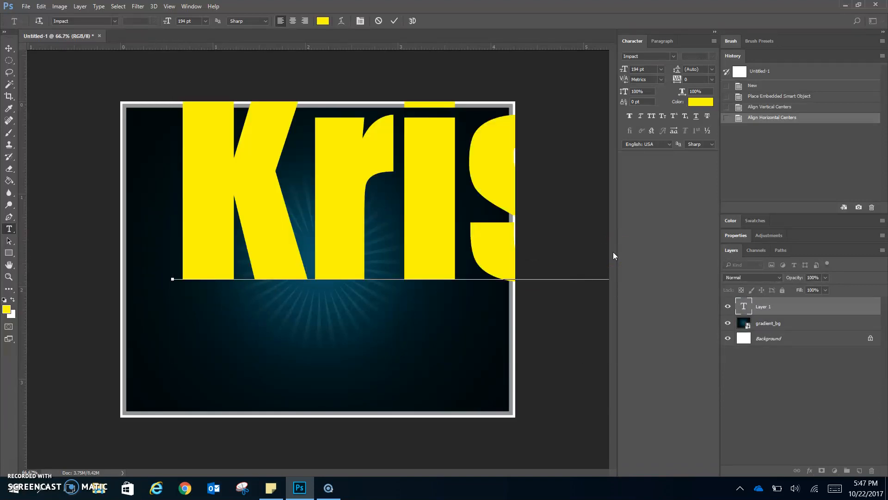
{"action": "key", "text": "ctrl+a"}
{"action": "left_click", "coordinate": [191, 20]}
{"action": "double_click", "coordinate": [191, 21]}
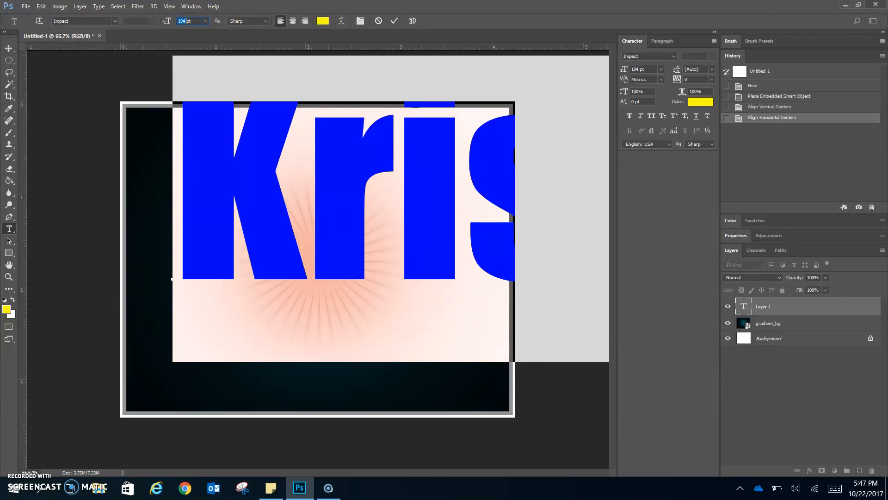
{"action": "type", "text": "75"}
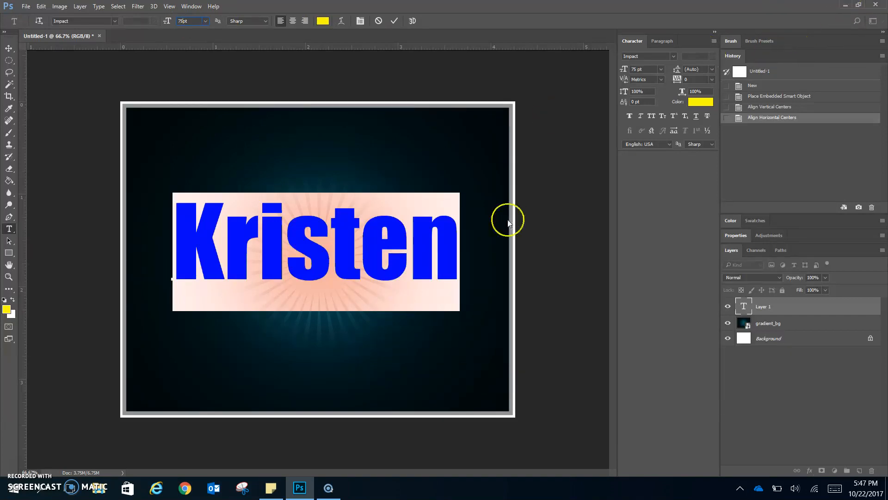
Stretch the name text to a vertical scale of 150% after trying 125%, and commit the text.
{"action": "left_click", "coordinate": [639, 91]}
{"action": "type", "text": "125"}
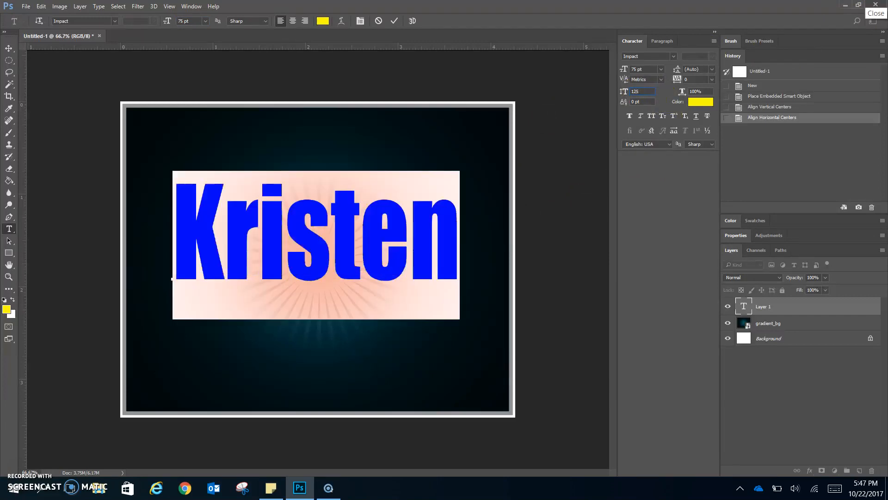
{"action": "key", "text": "Return"}
{"action": "type", "text": "150"}
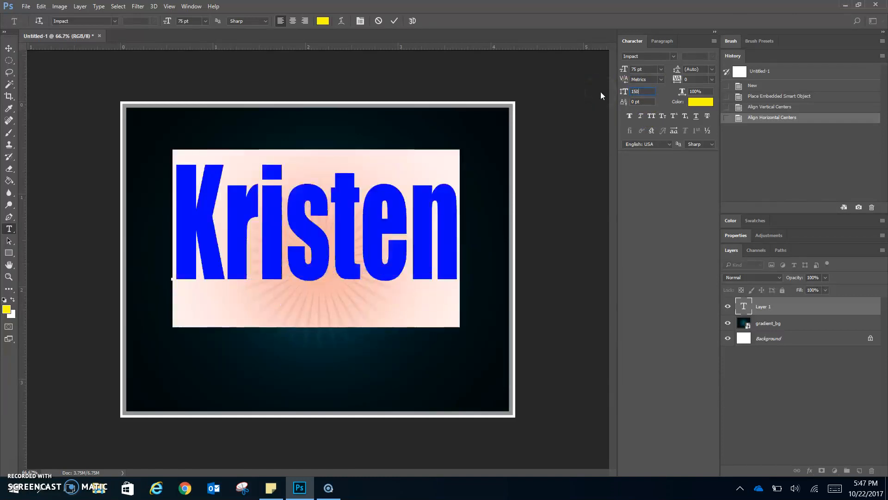
{"action": "left_click", "coordinate": [8, 48]}
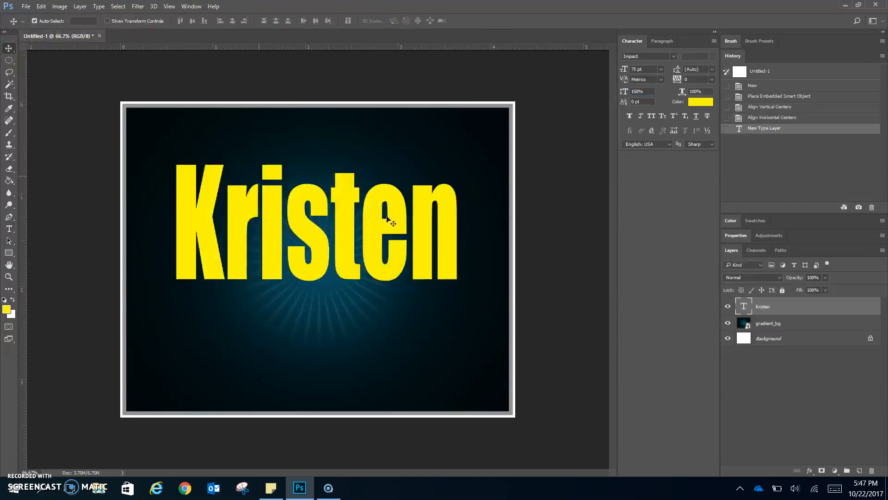
Center the name text on the canvas by aligning all three layers' vertical and horizontal centers, then select only the text layer.
{"action": "left_click_drag", "start_coordinate": [396, 267], "coordinate": [398, 291]}
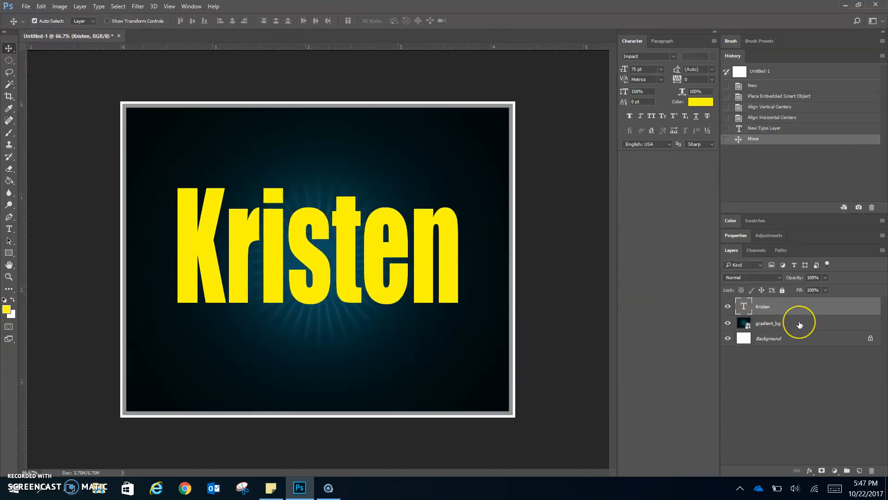
{"action": "left_click_drag", "start_coordinate": [415, 285], "coordinate": [403, 291]}
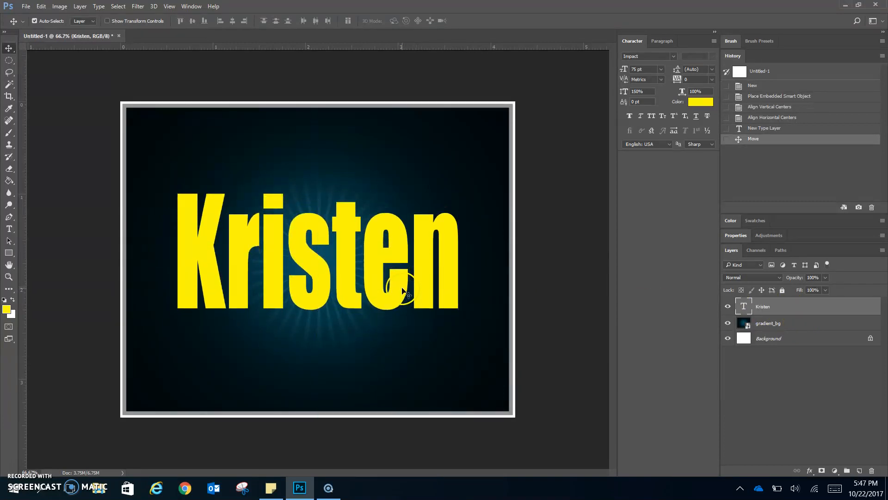
{"action": "left_click", "coordinate": [789, 341], "text": "shift"}
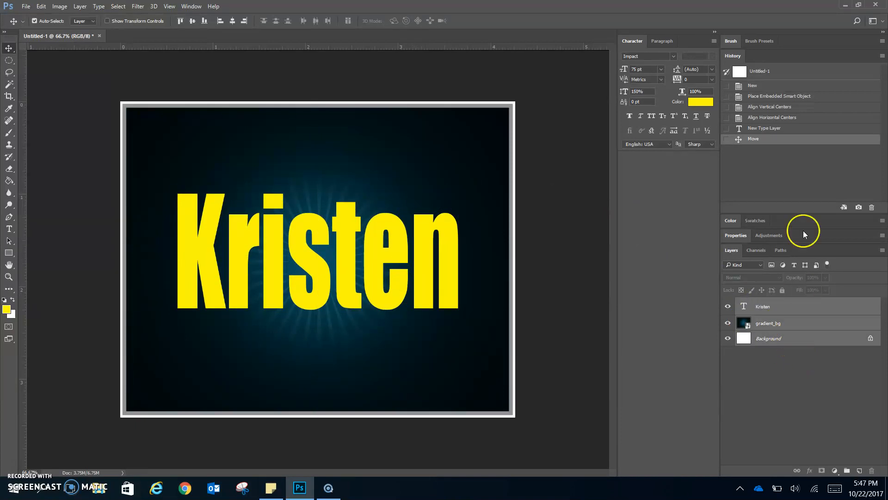
{"action": "left_click", "coordinate": [192, 21]}
{"action": "left_click", "coordinate": [233, 21]}
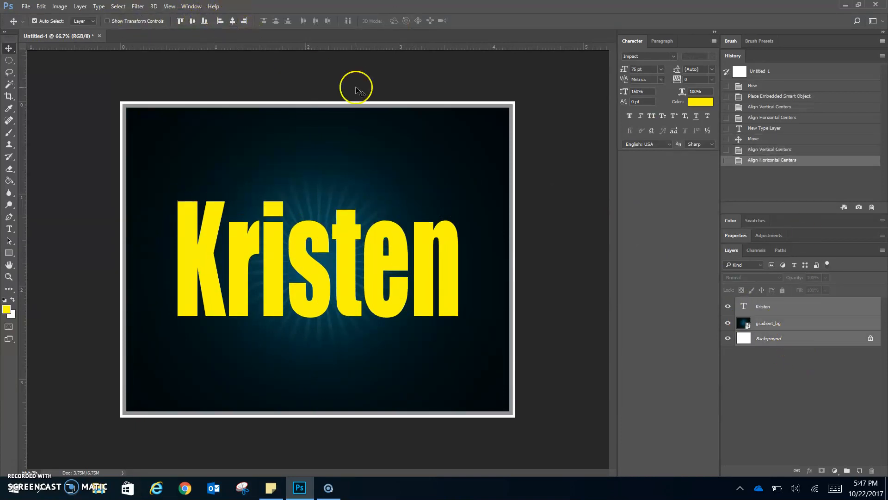
{"action": "left_click", "coordinate": [786, 370]}
{"action": "left_click", "coordinate": [782, 306]}
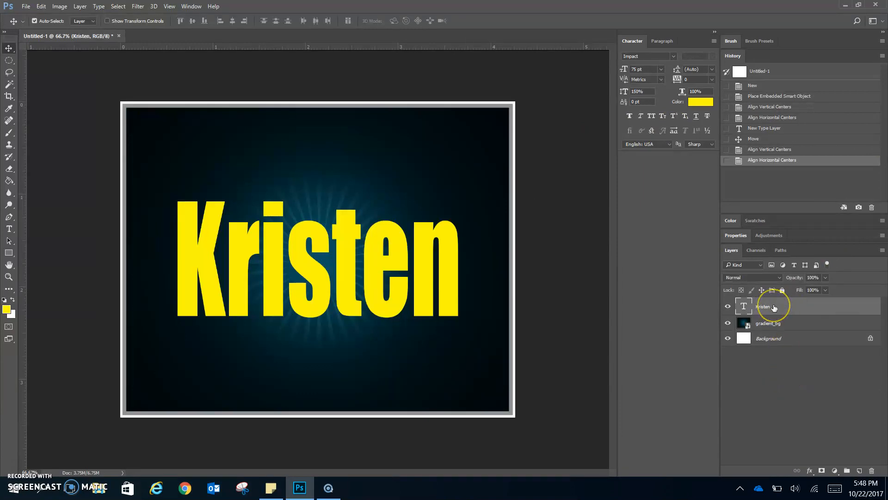
Skew the name text horizontally by about 25° so its letters lean backward, and commit the transform.
{"action": "left_click", "coordinate": [40, 6]}
{"action": "left_click", "coordinate": [180, 255]}
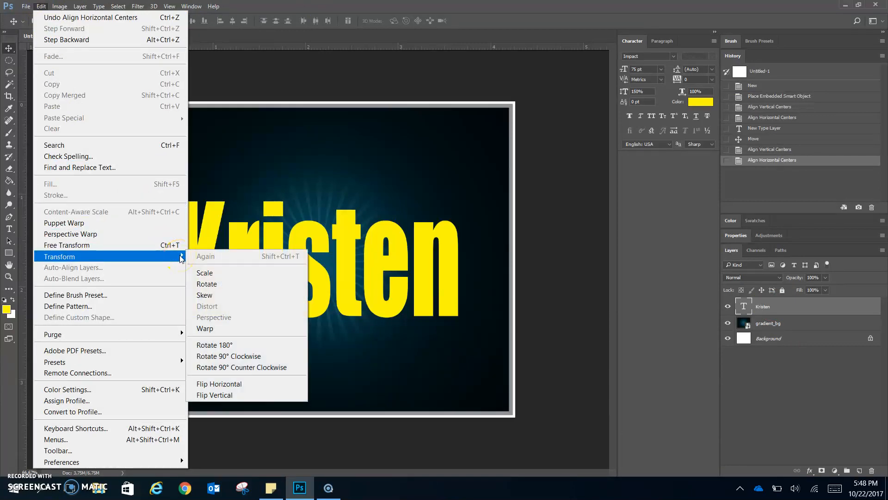
{"action": "left_click", "coordinate": [250, 294]}
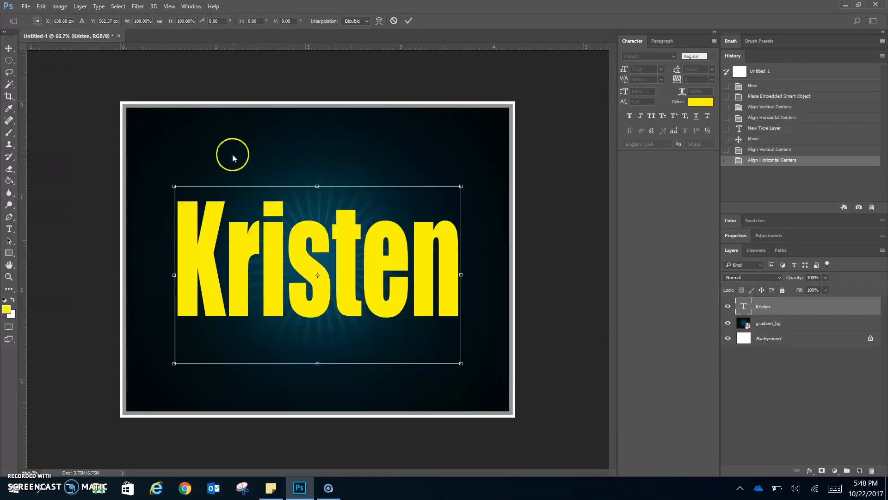
{"action": "left_click_drag", "start_coordinate": [174, 186], "coordinate": [92, 197]}
{"action": "key", "text": "ctrl+z"}
{"action": "left_click", "coordinate": [775, 278]}
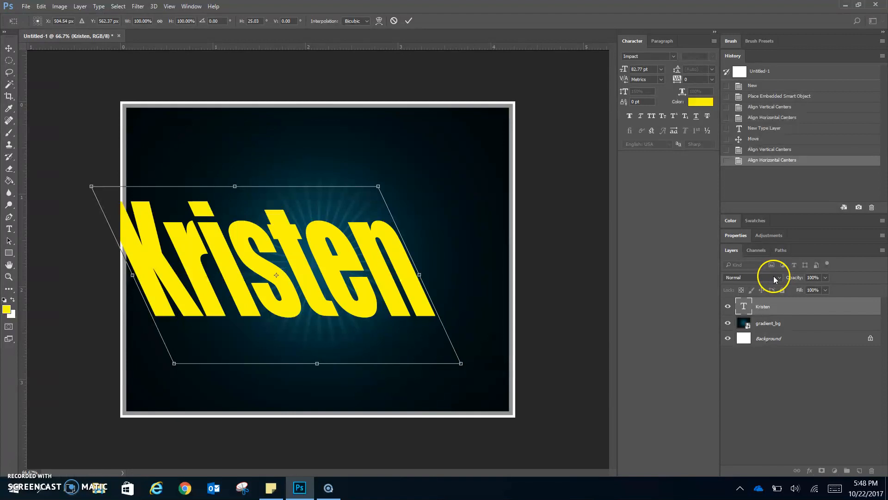
{"action": "left_click", "coordinate": [408, 21]}
Recenter the skewed name on the canvas by aligning all layers' vertical and horizontal centers, and clear the multi-layer selection.
{"action": "left_click", "coordinate": [803, 328], "text": "shift"}
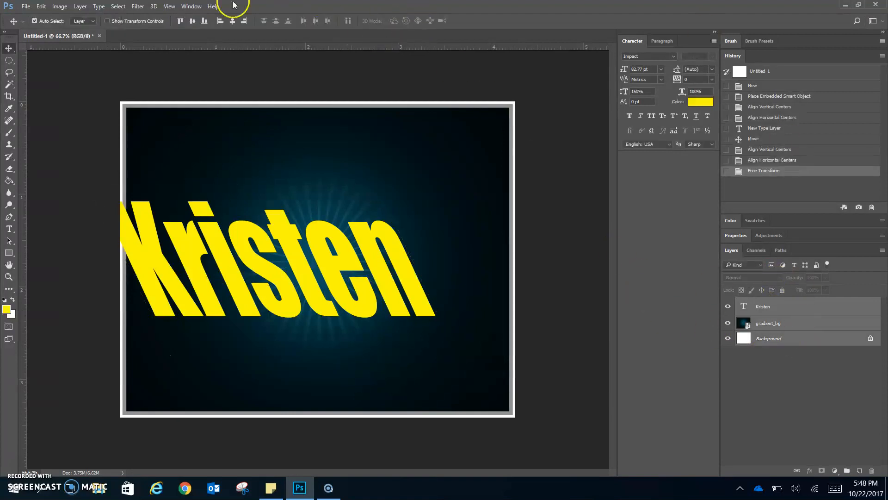
{"action": "left_click", "coordinate": [194, 21]}
{"action": "left_click", "coordinate": [233, 21]}
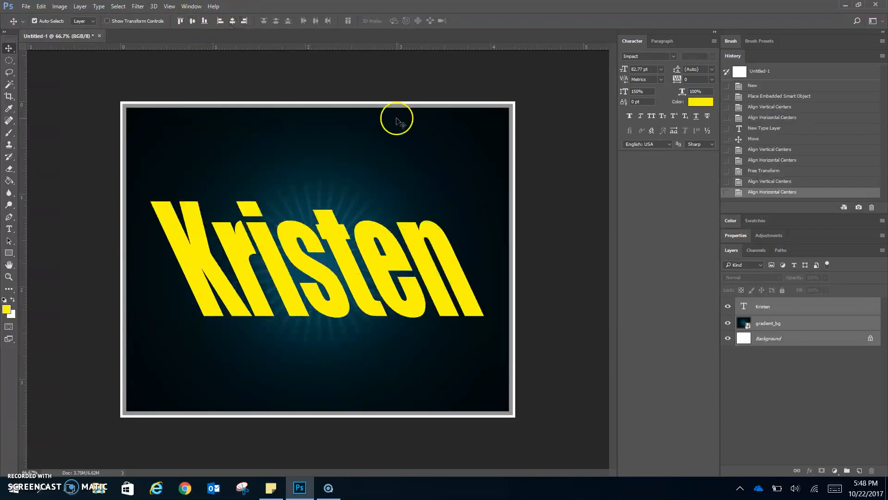
{"action": "left_click", "coordinate": [559, 236]}
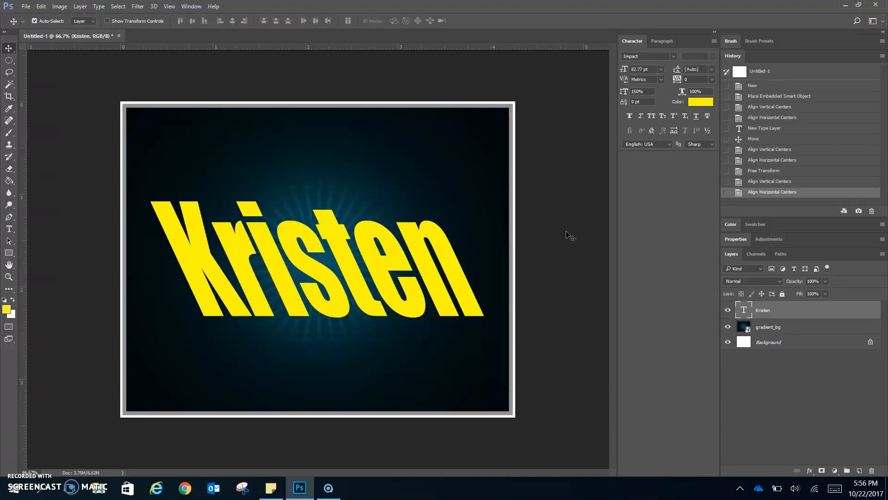
Build a downward extrusion of the name by duplicating its text layer 22 times, nudging each copy slightly lower.
{"action": "left_click", "coordinate": [787, 317]}
{"action": "key", "text": "alt+Down"}
{"action": "key", "text": "alt+Down"}
{"action": "key", "text": "alt+Down"}
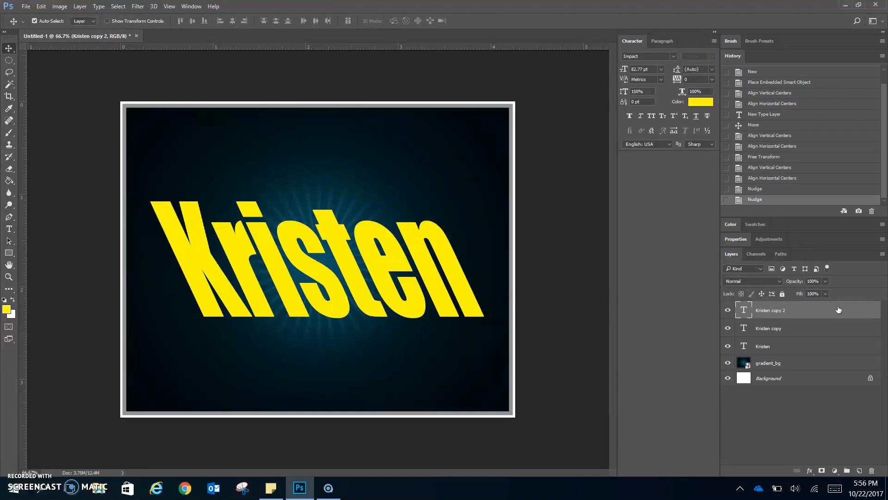
{"action": "key", "text": "alt+Down"}
{"action": "key", "text": "alt+Down"}
{"action": "key", "text": "alt+Down"}
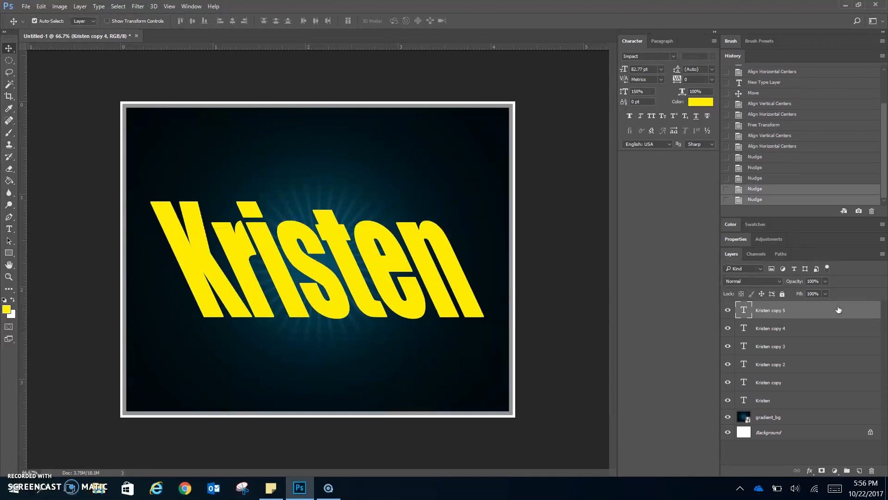
{"action": "key", "text": "alt+Down"}
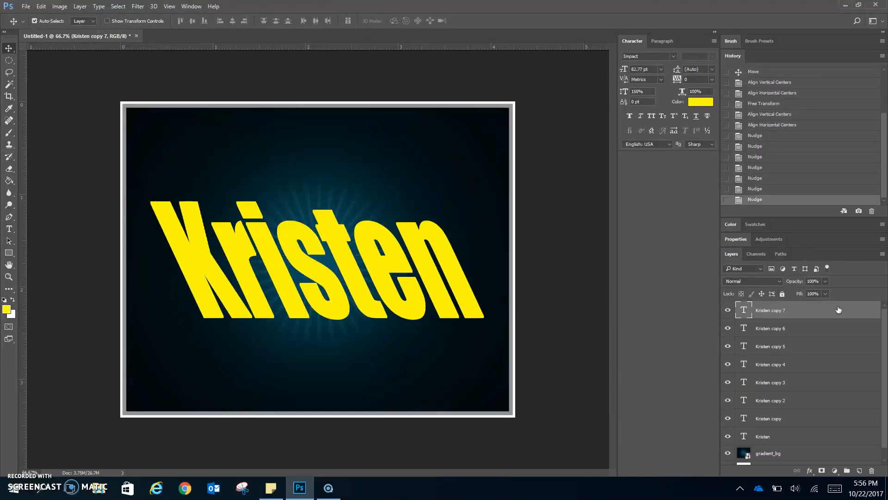
{"action": "key", "text": "alt+Down"}
{"action": "key", "text": "alt+Down"}
{"action": "key", "text": "alt+Down"}
{"action": "key", "text": "alt+Down"}
{"action": "key", "text": "alt+Down"}
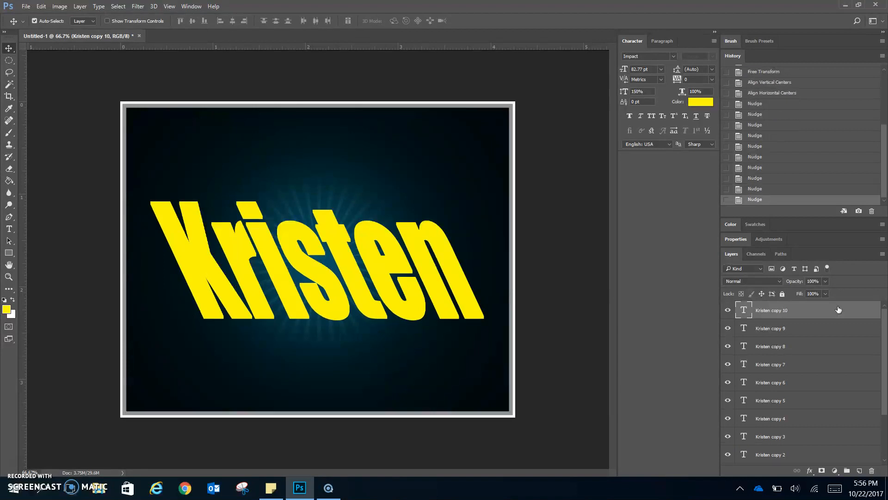
{"action": "key", "text": "alt+Down"}
{"action": "key", "text": "alt+Down"}
{"action": "key", "text": "alt+Down"}
{"action": "key", "text": "alt+Down"}
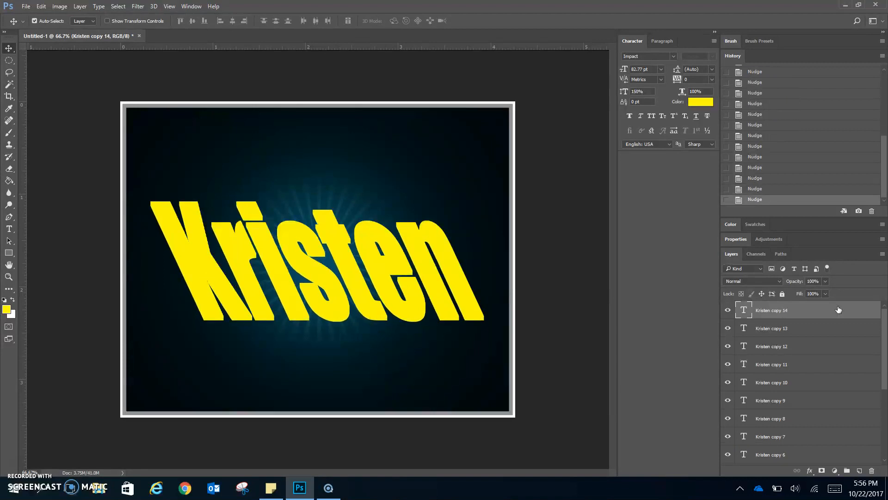
{"action": "key", "text": "alt+Down"}
{"action": "key", "text": "alt+Down"}
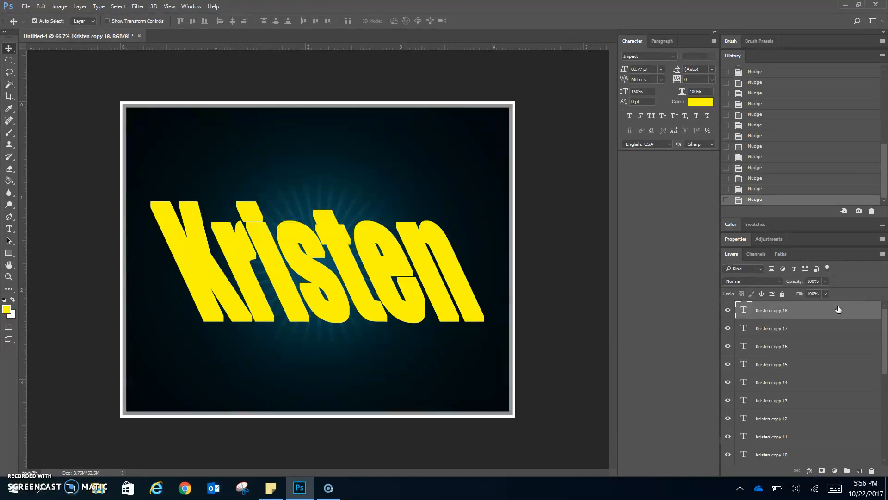
{"action": "key", "text": "alt+Down"}
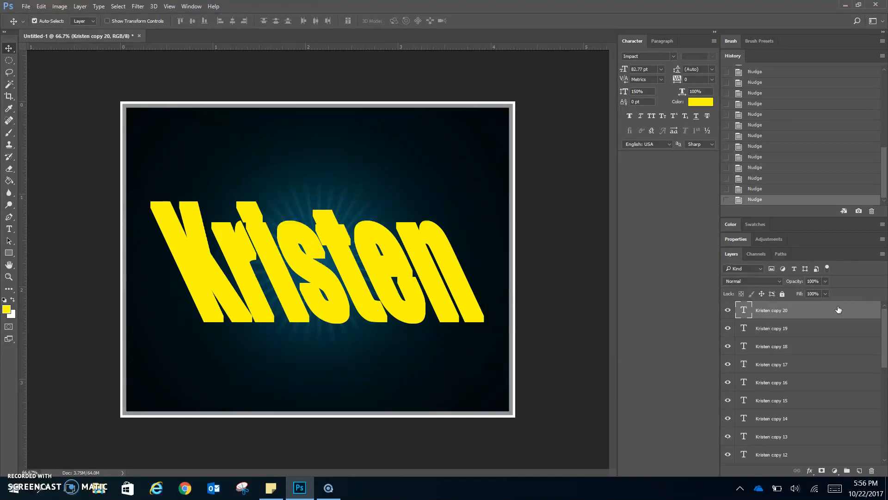
{"action": "key", "text": "alt+Down"}
Collapse the history list for more layer space and move the original name text layer above all its copies.
{"action": "left_click", "coordinate": [819, 296]}
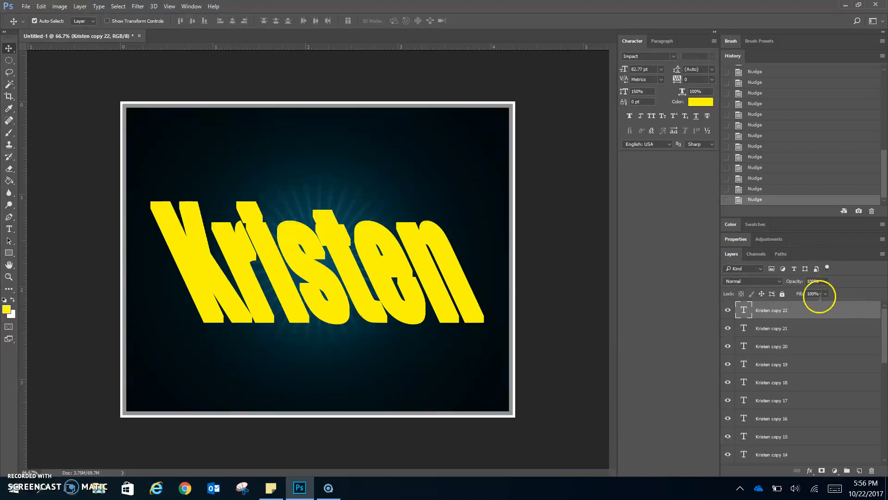
{"action": "double_click", "coordinate": [746, 56]}
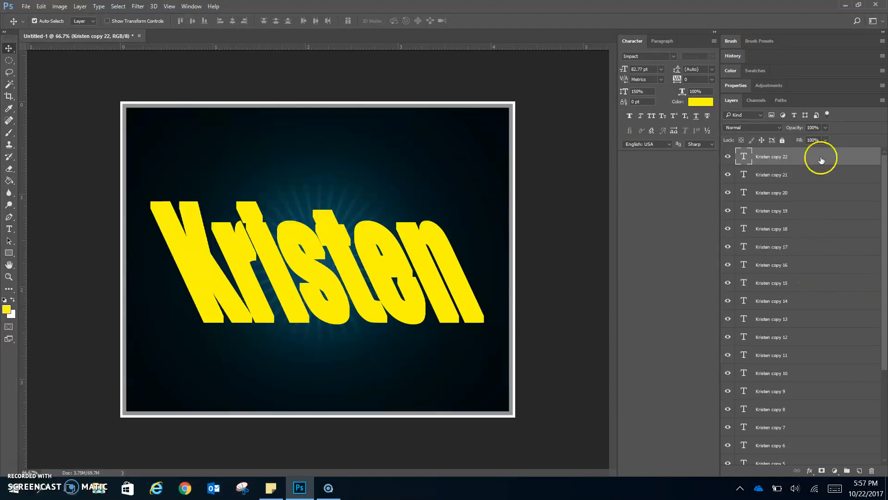
{"action": "scroll", "coordinate": [844, 375], "scroll_direction": "down", "scroll_amount": 5}
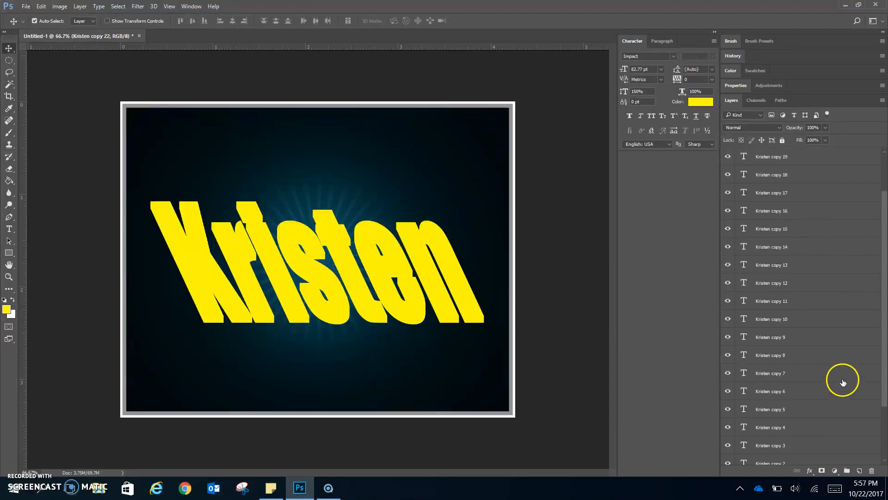
{"action": "left_click", "coordinate": [784, 426]}
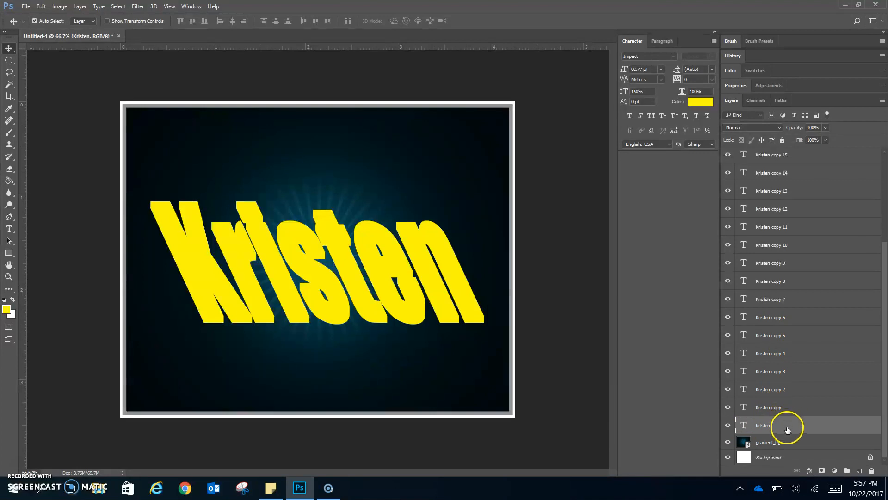
{"action": "left_click_drag", "start_coordinate": [793, 423], "coordinate": [804, 154]}
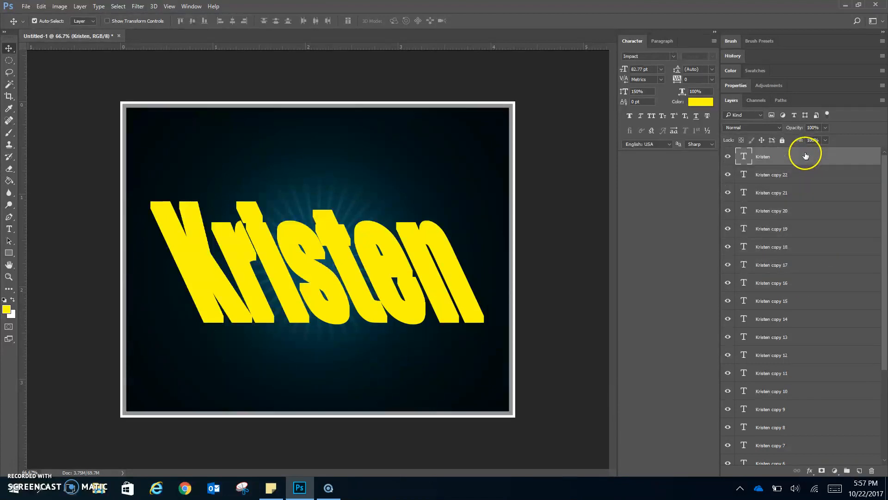
Rasterize all 22 copies of the name text, leaving out the original, and merge them into one layer.
{"action": "left_click", "coordinate": [818, 175]}
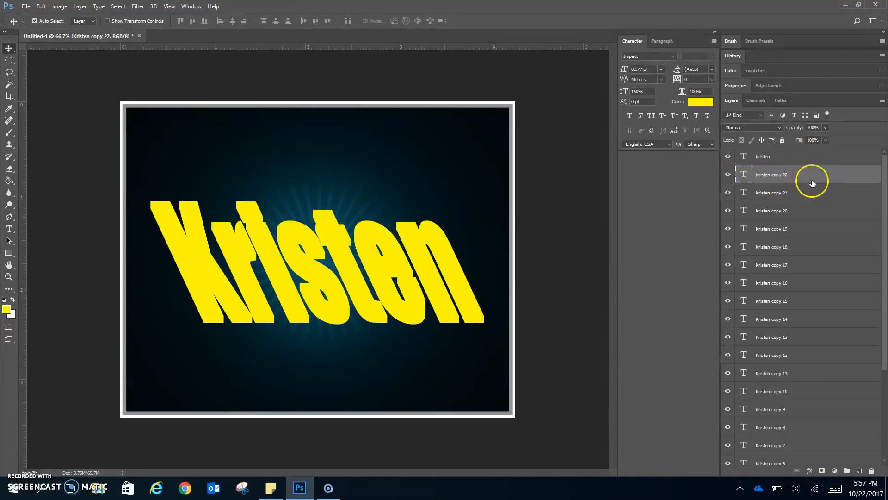
{"action": "scroll", "coordinate": [810, 371], "scroll_direction": "down", "scroll_amount": 3}
{"action": "scroll", "coordinate": [811, 424], "scroll_direction": "down", "scroll_amount": 1}
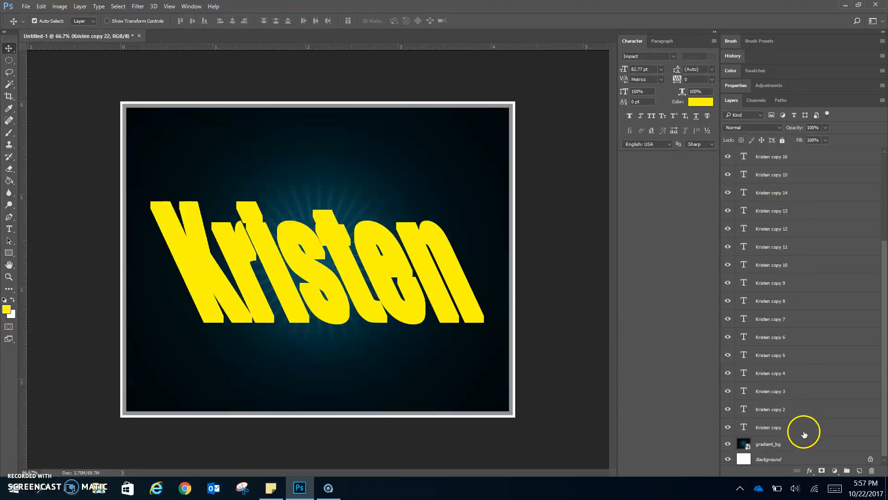
{"action": "left_click", "coordinate": [803, 428], "text": "shift"}
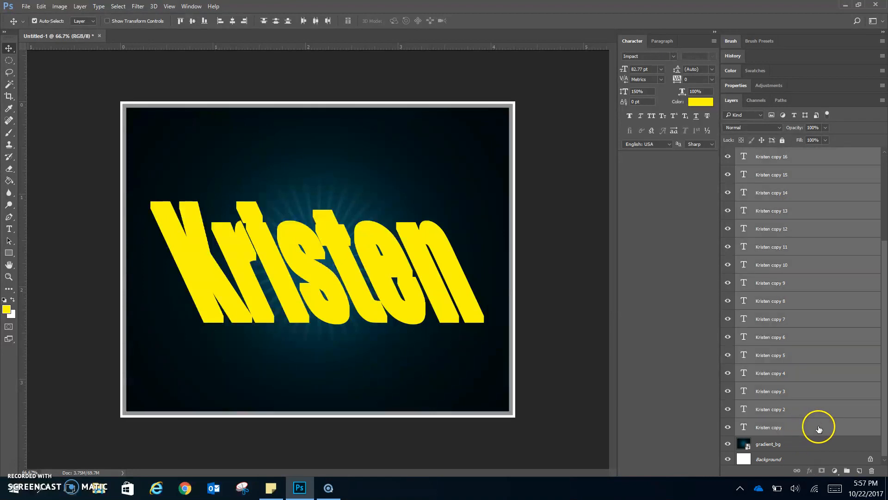
{"action": "scroll", "coordinate": [814, 398], "scroll_direction": "up", "scroll_amount": 2}
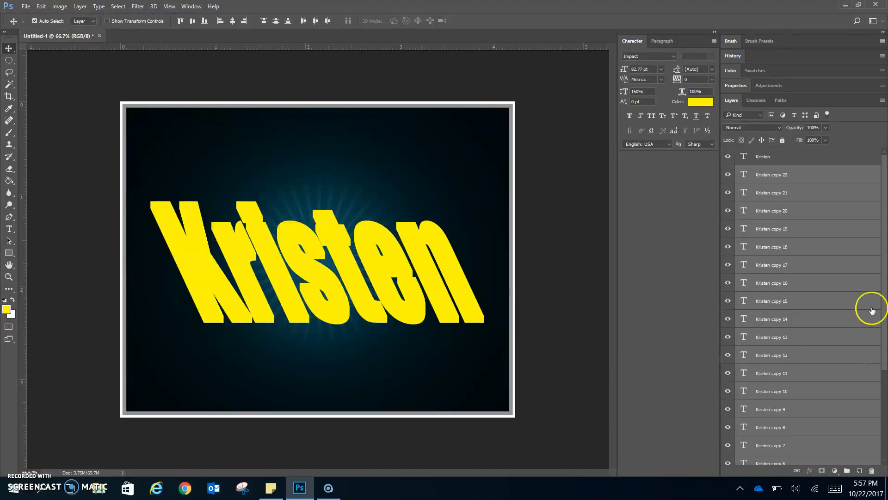
{"action": "right_click", "coordinate": [846, 294]}
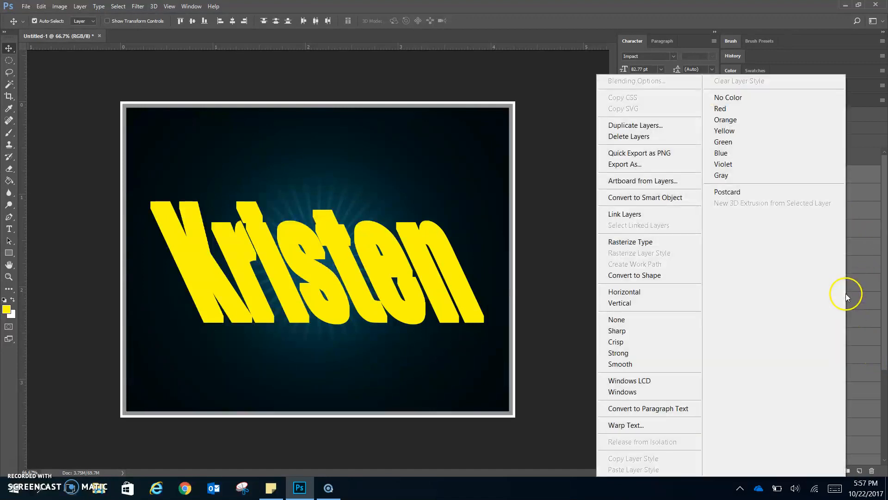
{"action": "left_click", "coordinate": [657, 246]}
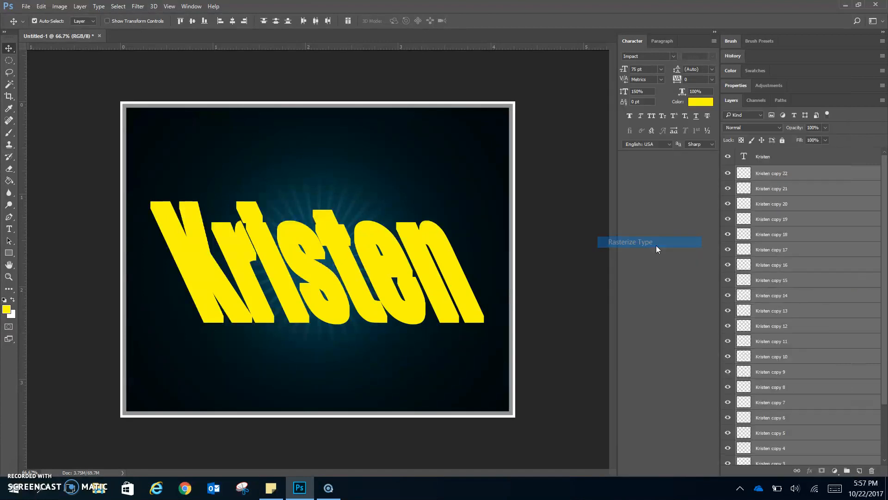
{"action": "right_click", "coordinate": [840, 263]}
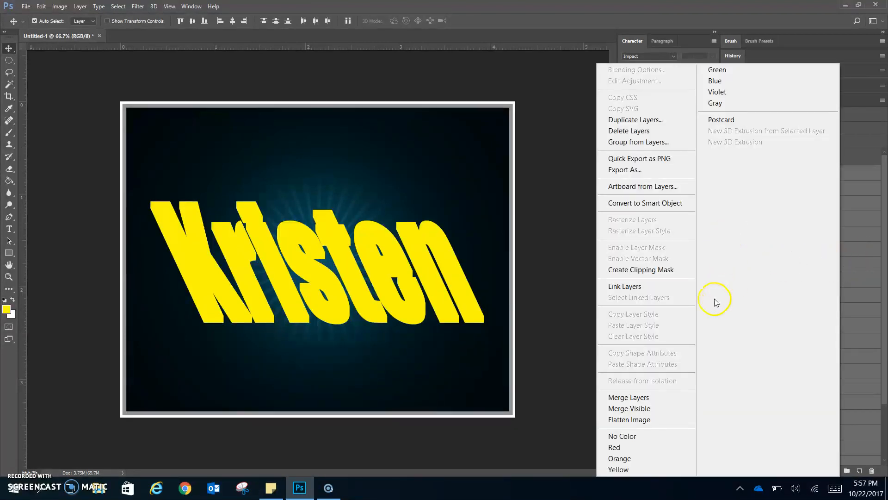
{"action": "left_click", "coordinate": [650, 399]}
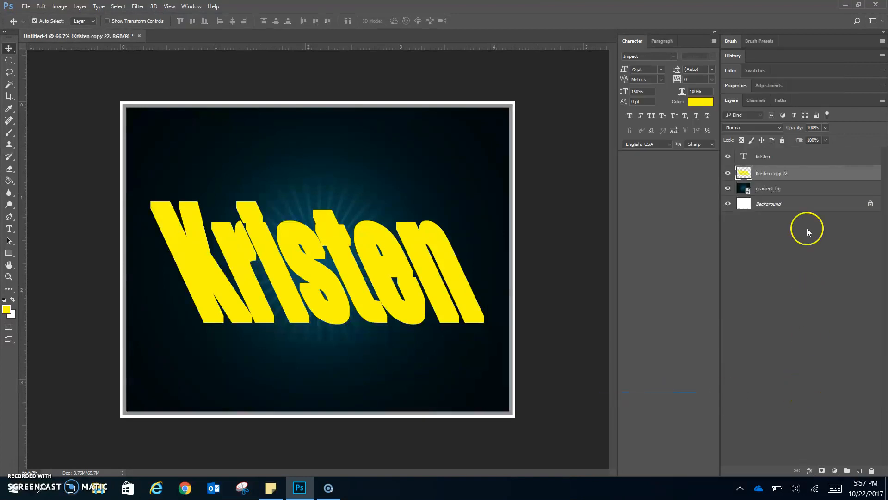
Add a Gradient Overlay effect to the merged copy layer and keep the name visible beside the style settings.
{"action": "left_click", "coordinate": [788, 157]}
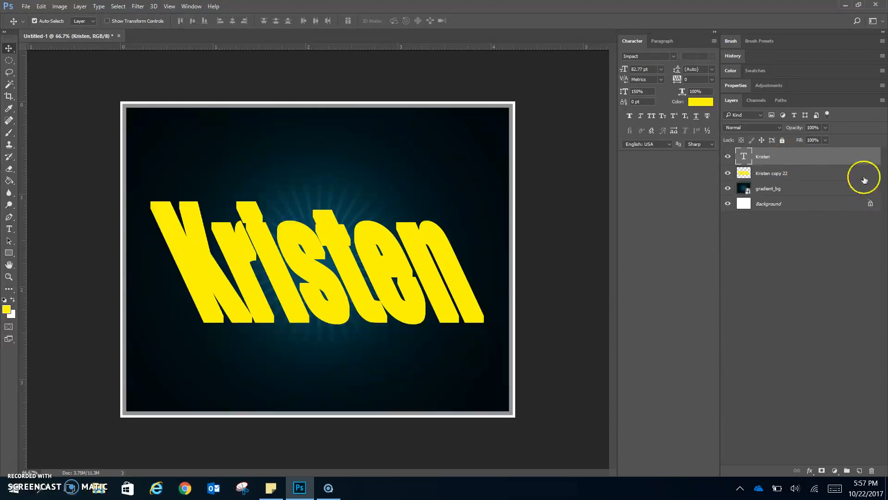
{"action": "left_click", "coordinate": [840, 175]}
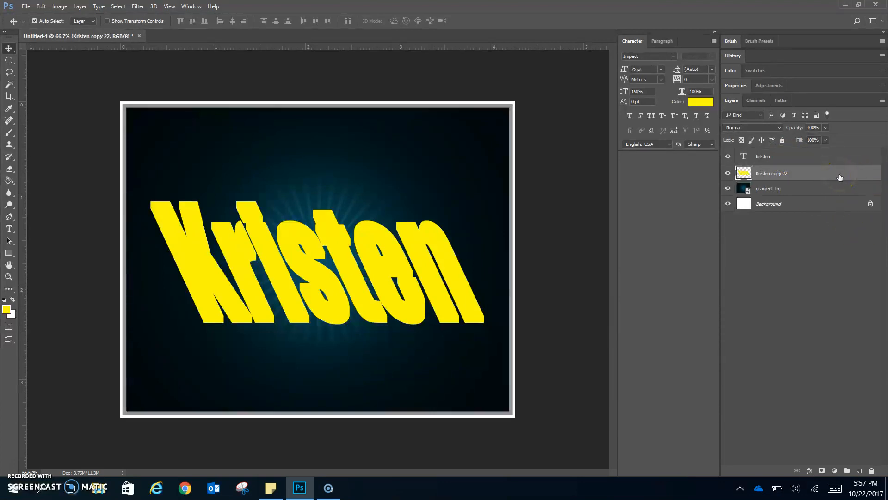
{"action": "left_click", "coordinate": [851, 175]}
{"action": "double_click", "coordinate": [852, 177]}
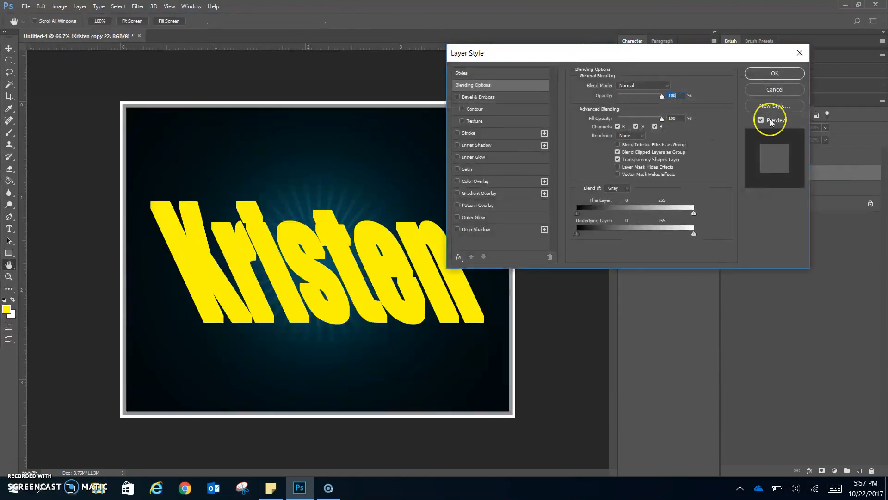
{"action": "left_click_drag", "start_coordinate": [628, 58], "coordinate": [563, 28]}
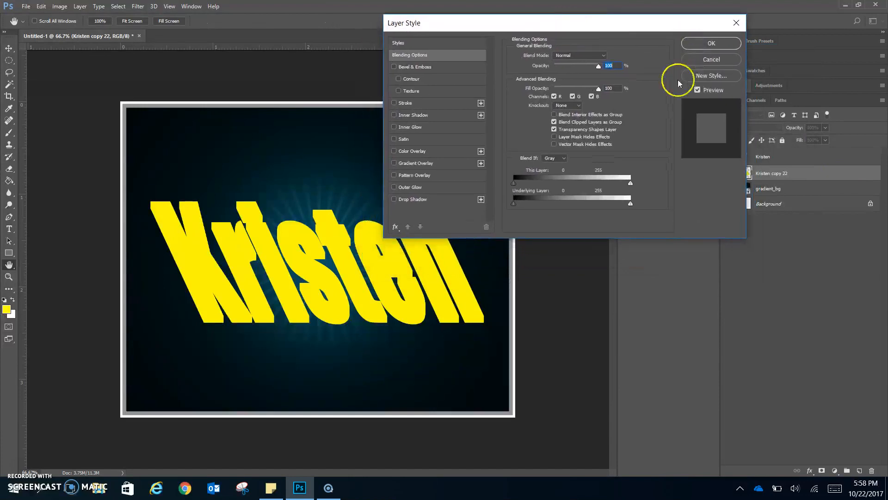
{"action": "left_click", "coordinate": [439, 164]}
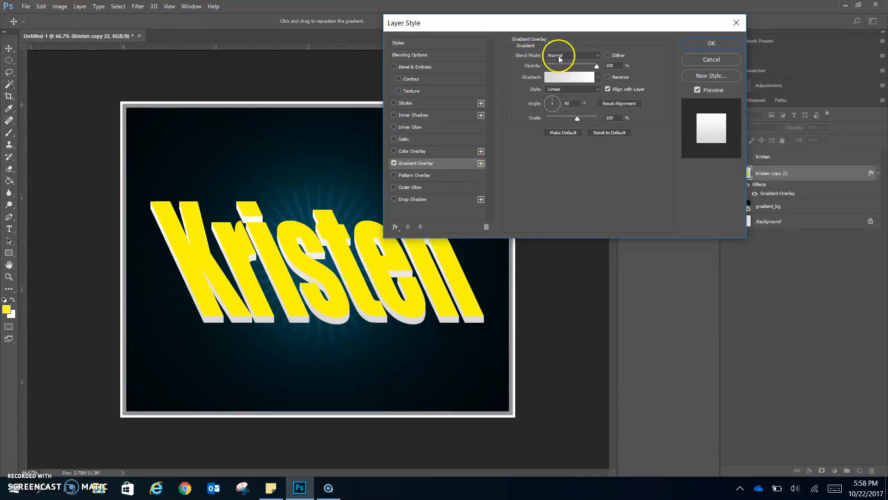
Set the gradient overlay's angle to 0° and keep its style as Linear.
{"action": "double_click", "coordinate": [566, 104]}
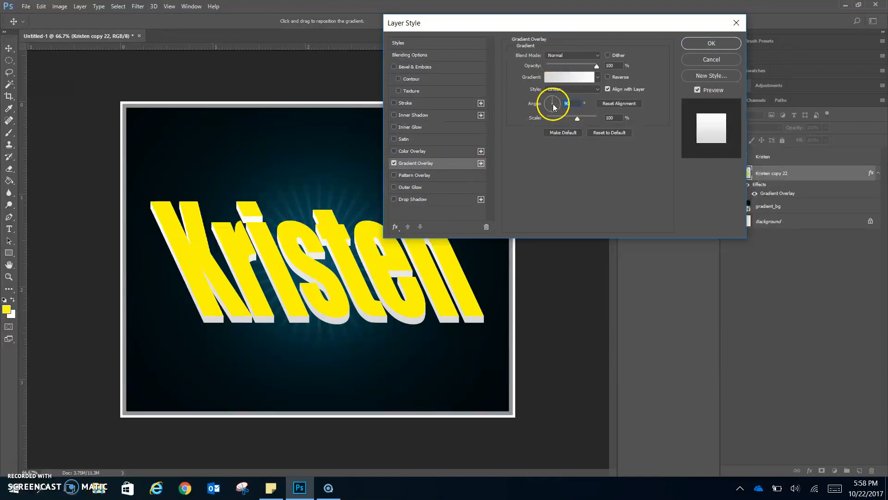
{"action": "mouse_move", "coordinate": [556, 105]}
{"action": "left_mouse_down"}
{"action": "mouse_move", "coordinate": [544, 95]}
{"action": "mouse_move", "coordinate": [553, 92]}
{"action": "mouse_move", "coordinate": [559, 108]}
{"action": "left_mouse_up"}
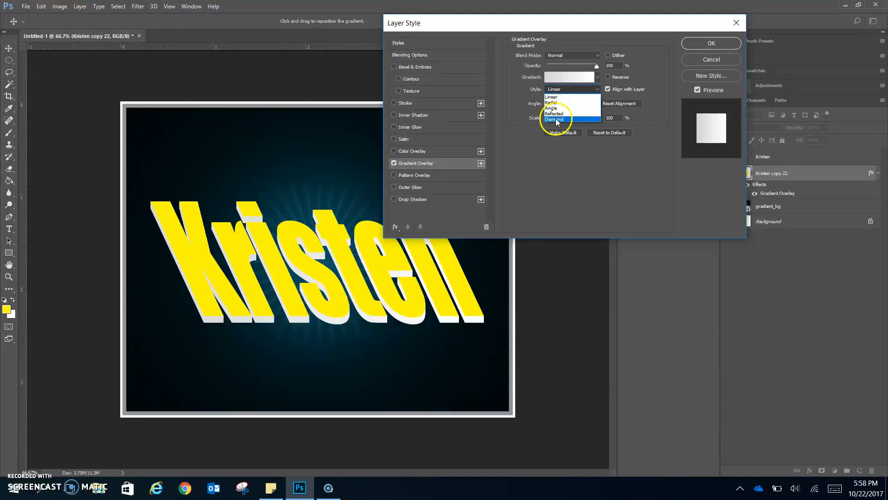
{"action": "left_click", "coordinate": [556, 97]}
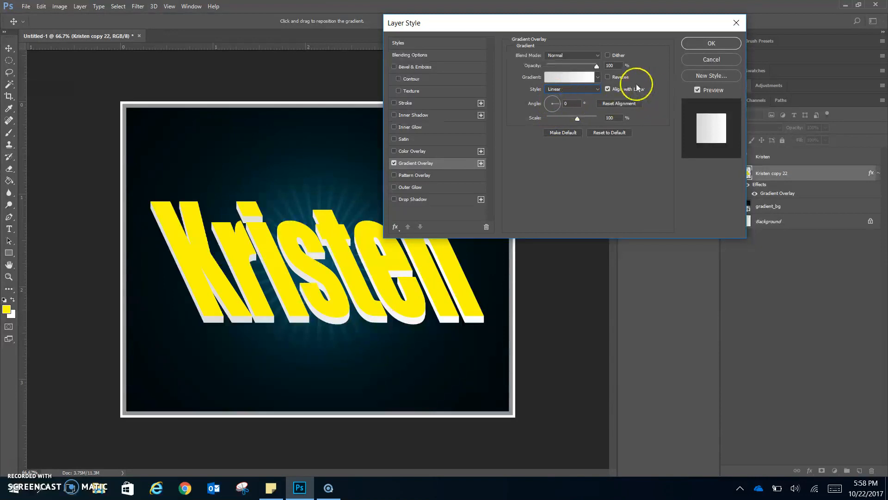
Open the overlay's gradient for editing and move its editor clear of the name on the canvas.
{"action": "left_click", "coordinate": [567, 79]}
{"action": "left_click_drag", "start_coordinate": [440, 91], "coordinate": [594, 110]}
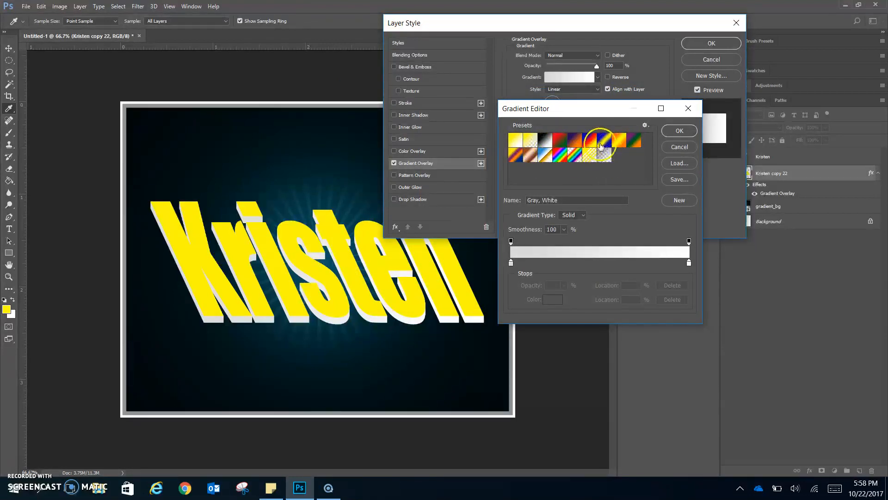
{"action": "left_click", "coordinate": [645, 125]}
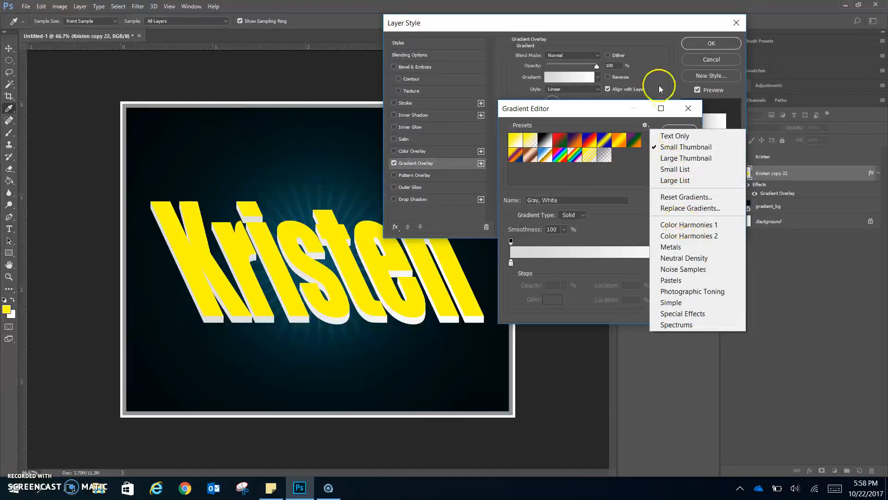
{"action": "left_click", "coordinate": [623, 114]}
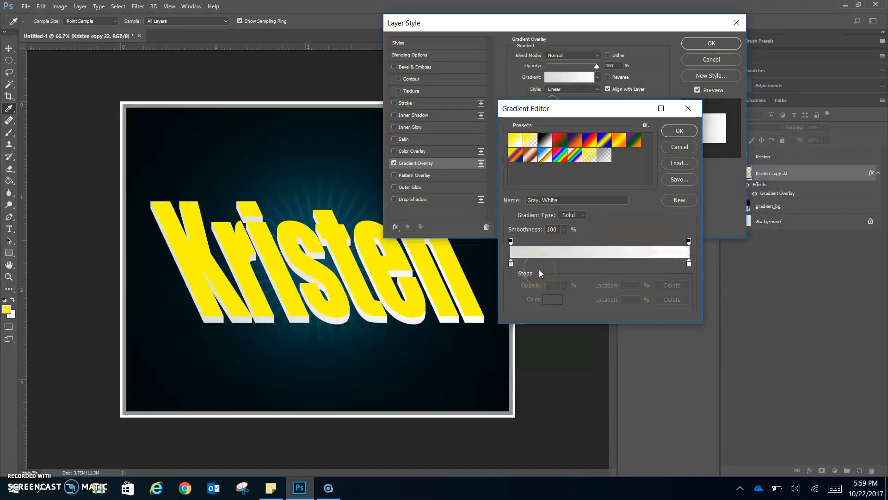
{"action": "left_click", "coordinate": [555, 270]}
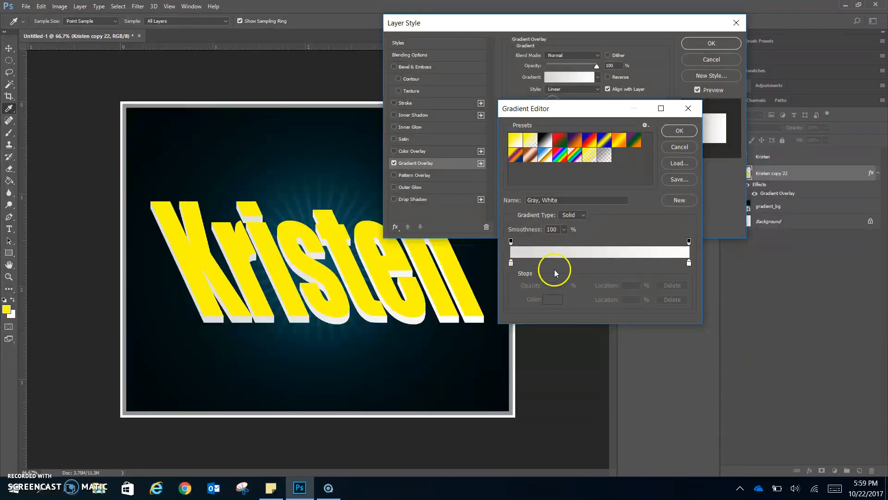
Set the gradient's starting color stop at 0% to the dark teal 082026.
{"action": "double_click", "coordinate": [511, 265]}
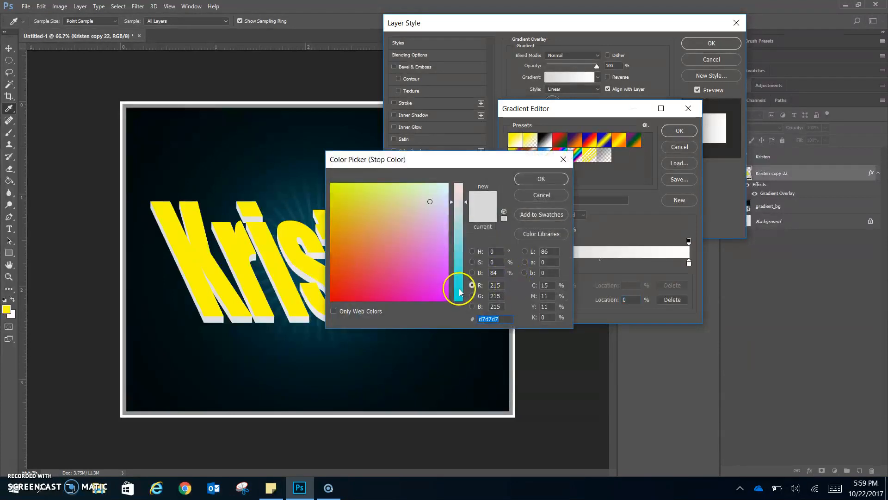
{"action": "left_click", "coordinate": [495, 285]}
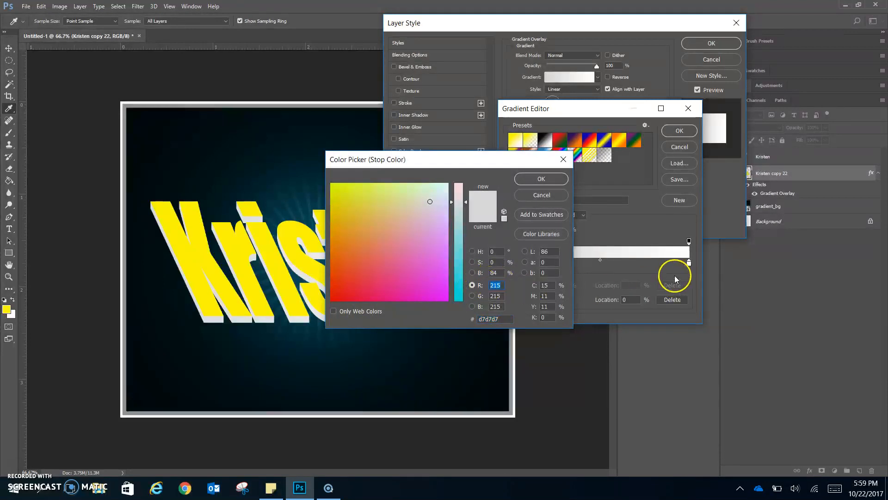
{"action": "left_click", "coordinate": [490, 318]}
{"action": "type", "text": "08"}
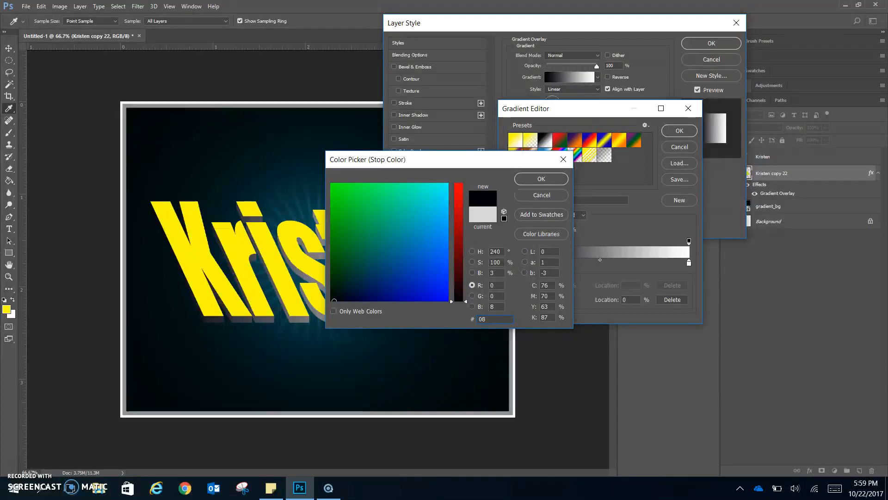
{"action": "type", "text": "2026"}
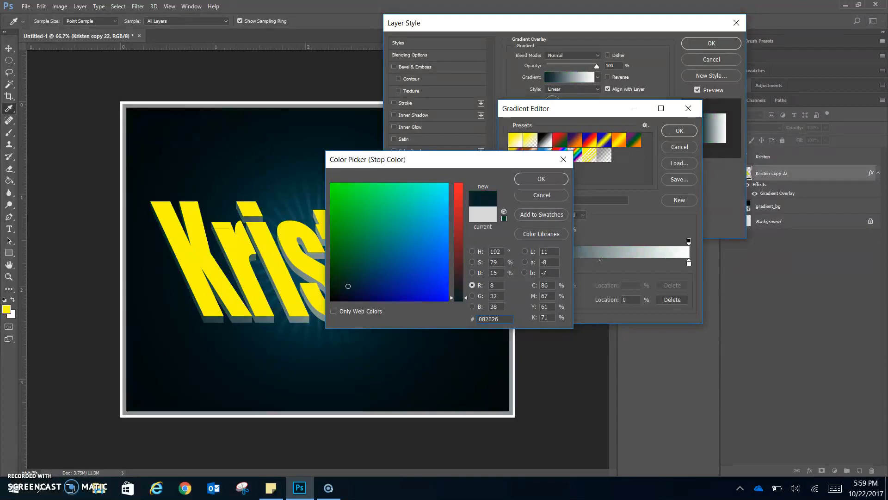
{"action": "left_click", "coordinate": [544, 180]}
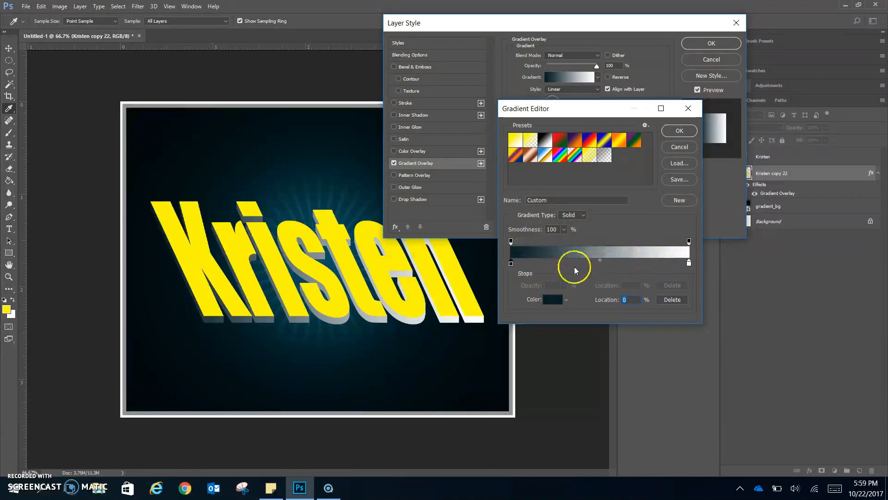
Add a second color stop at about 17% of the gradient and color it 274851.
{"action": "left_click", "coordinate": [540, 263]}
{"action": "double_click", "coordinate": [540, 264]}
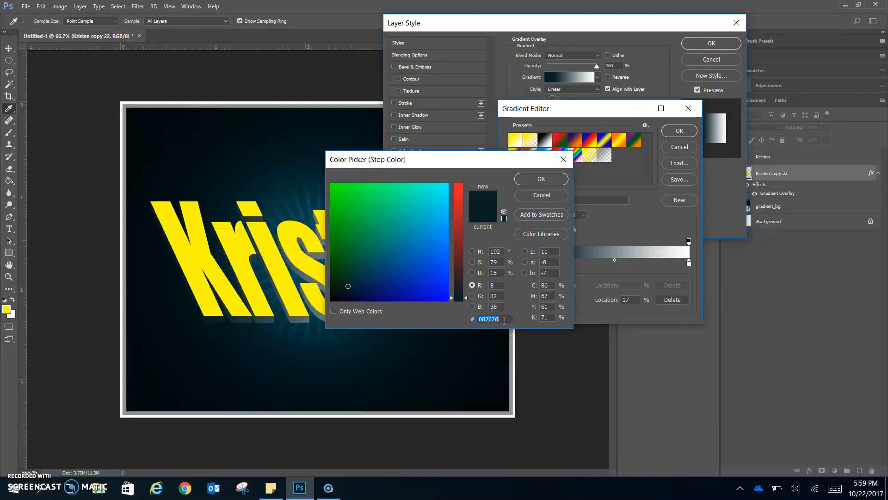
{"action": "type", "text": "2"}
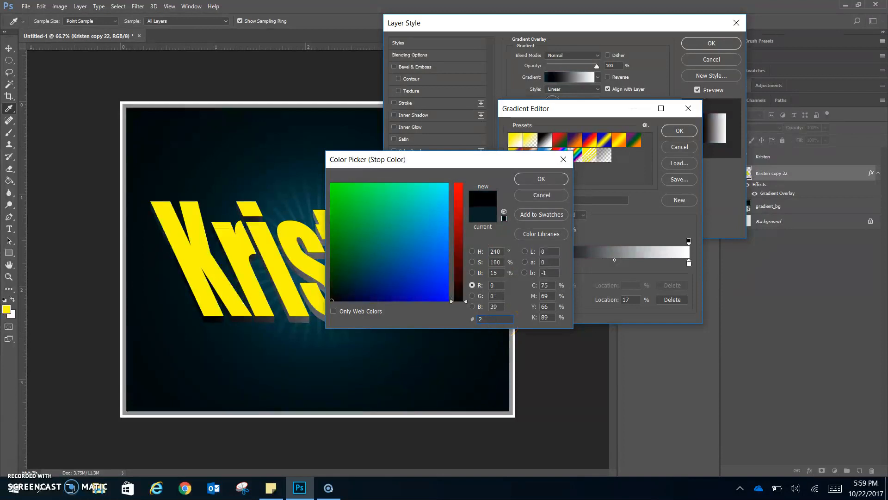
{"action": "type", "text": "74"}
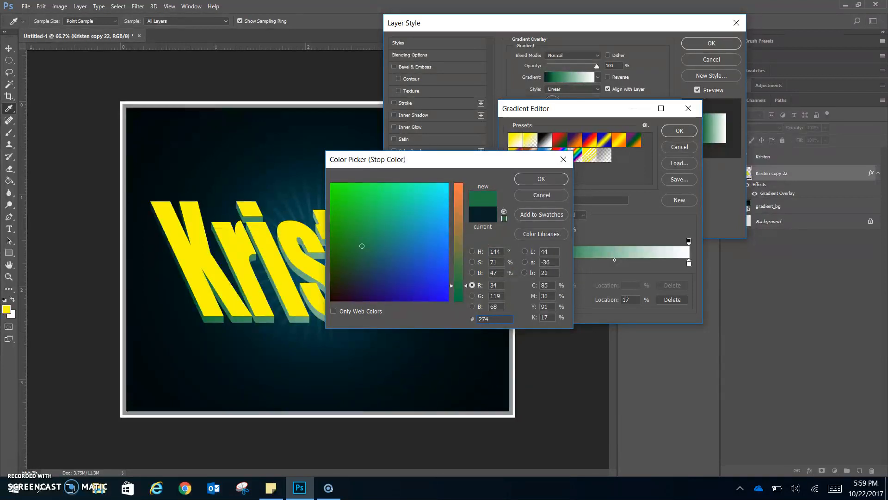
{"action": "type", "text": "851"}
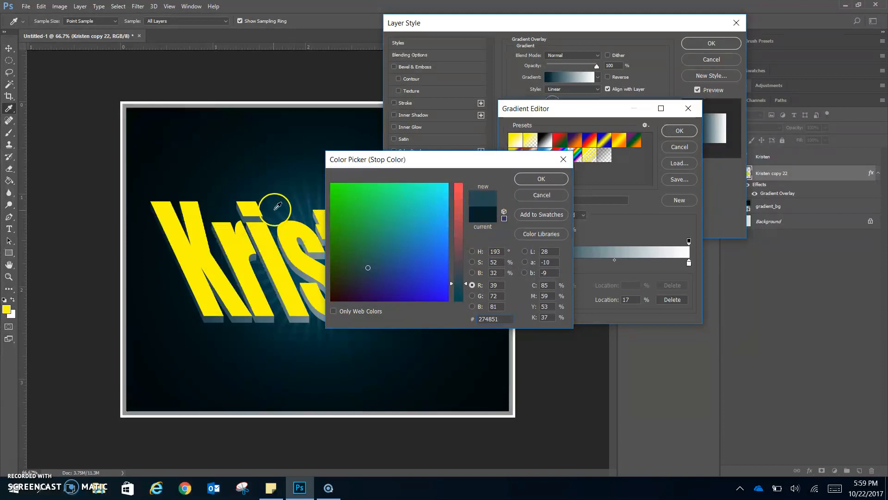
{"action": "left_click", "coordinate": [542, 179]}
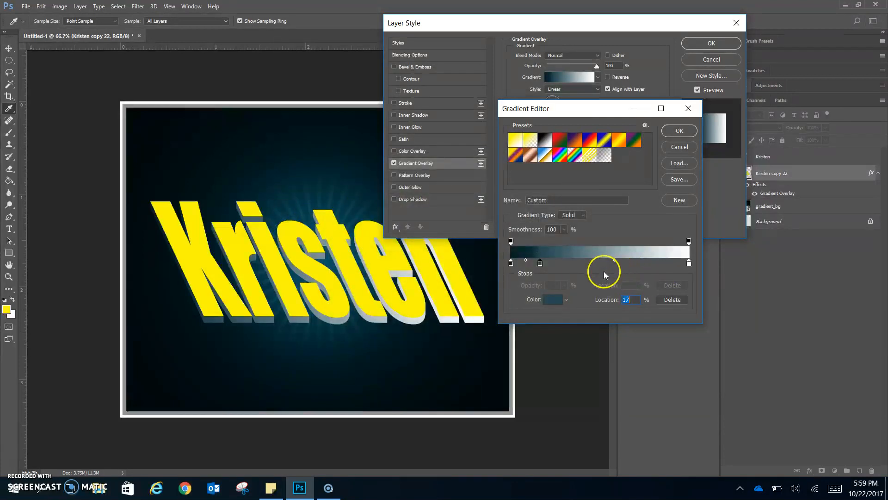
Add a third color stop at about 38% of the gradient and color it 082026.
{"action": "left_click", "coordinate": [579, 263]}
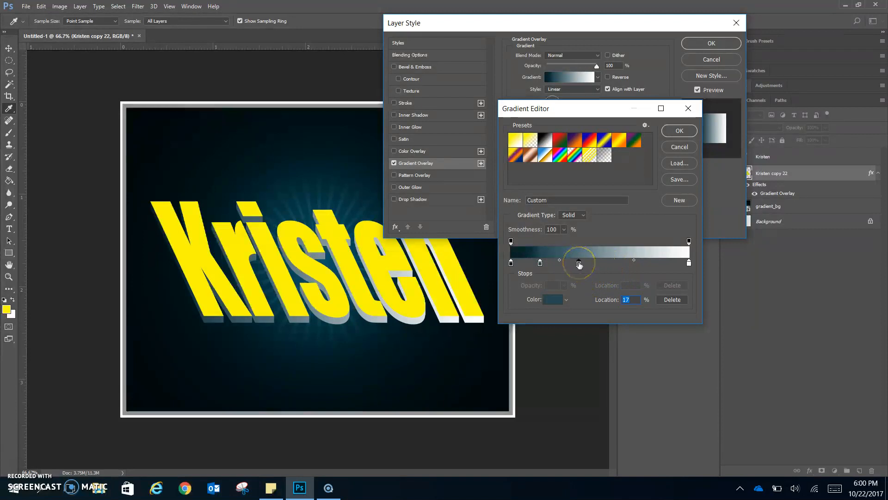
{"action": "left_click", "coordinate": [580, 263]}
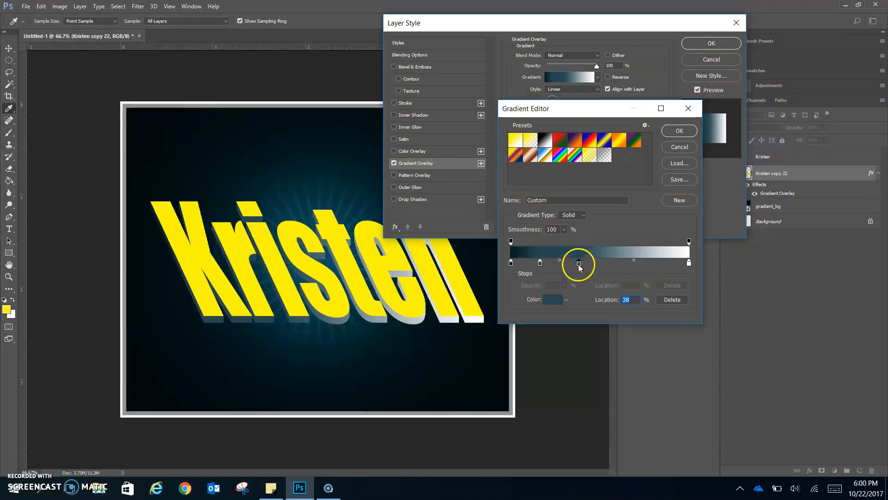
{"action": "double_click", "coordinate": [579, 263]}
{"action": "left_click", "coordinate": [487, 320]}
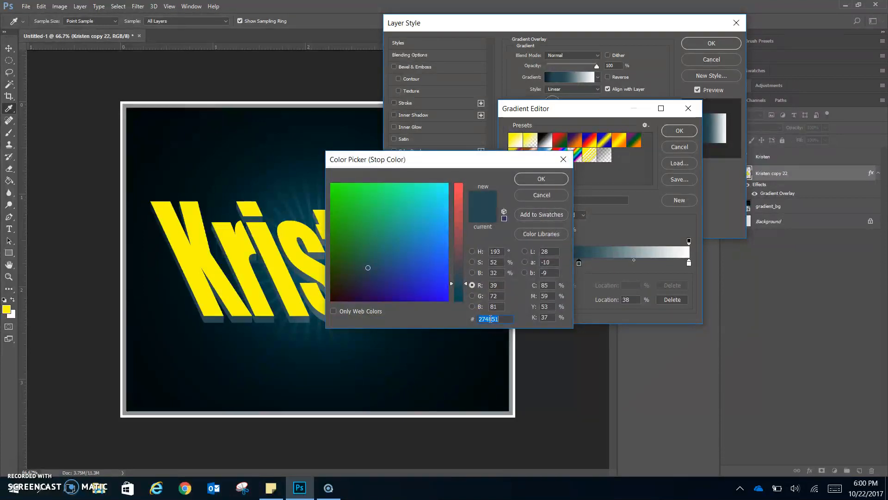
{"action": "type", "text": "0"}
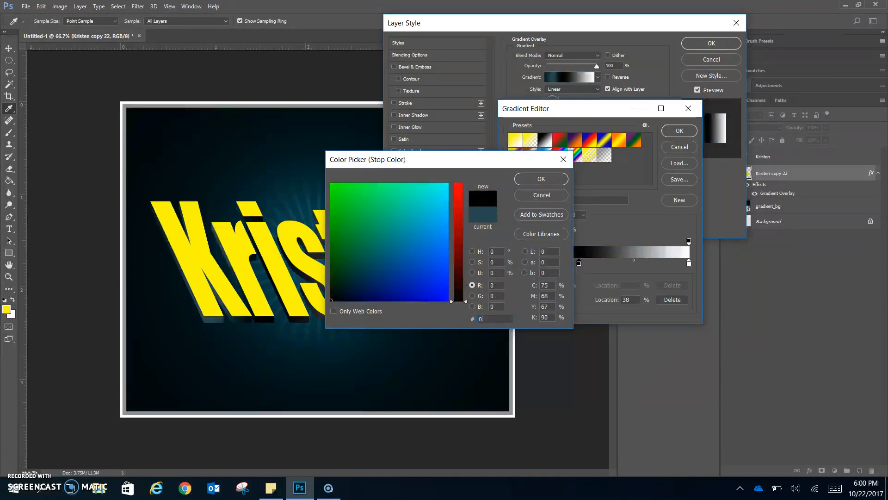
{"action": "type", "text": "82"}
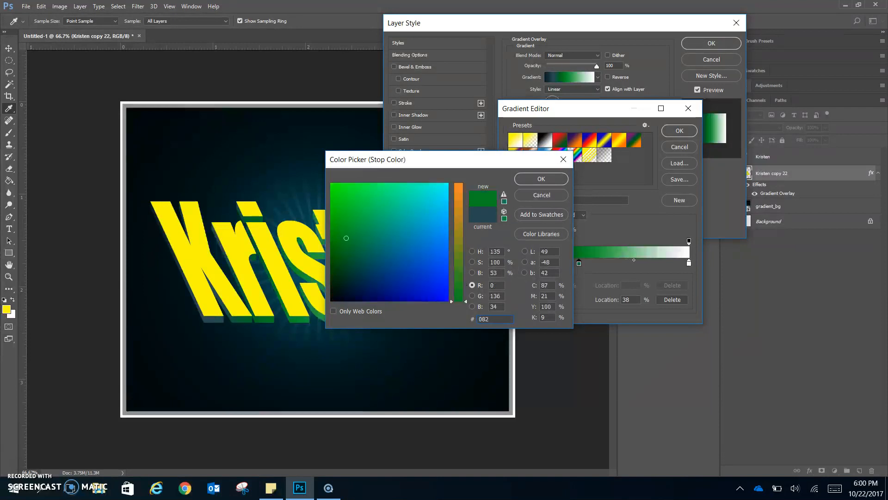
{"action": "type", "text": "026"}
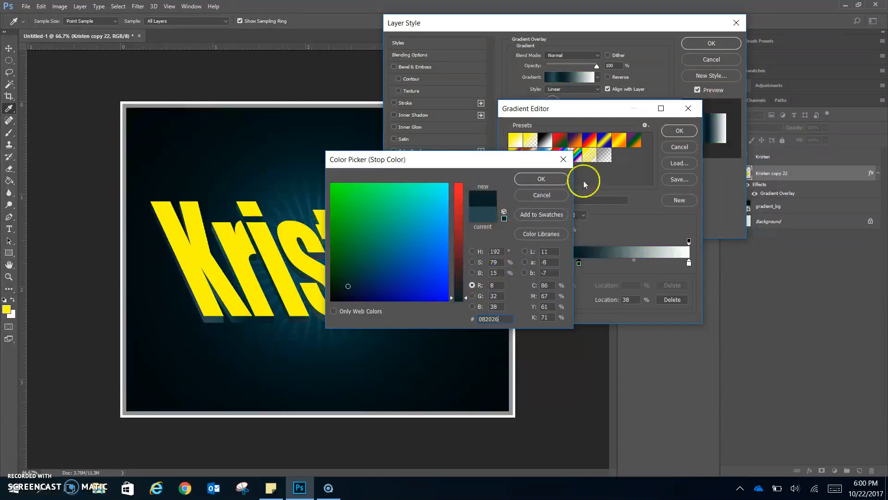
{"action": "left_click", "coordinate": [548, 179]}
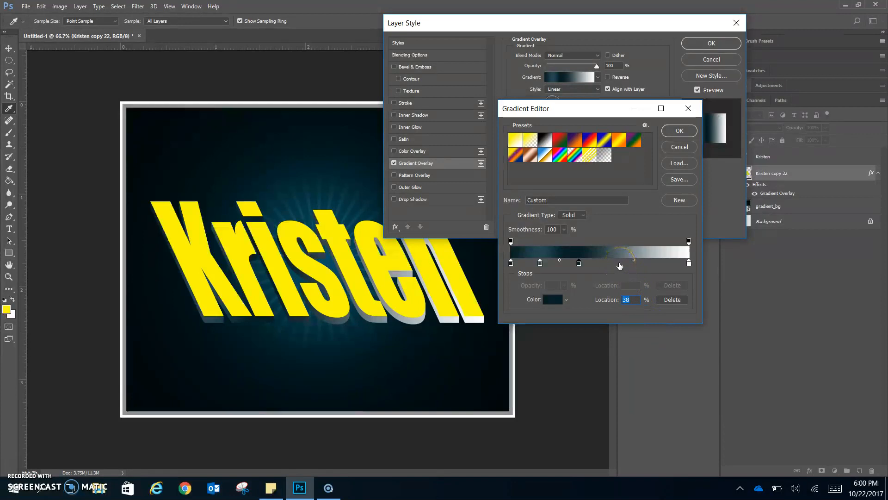
Add a fourth color stop at about 61% of the gradient and color it 23645c.
{"action": "left_click", "coordinate": [620, 263]}
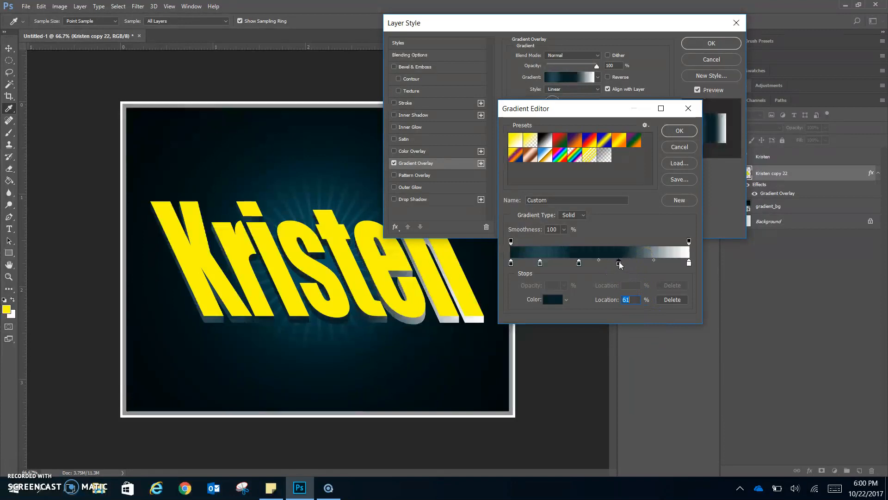
{"action": "double_click", "coordinate": [619, 263]}
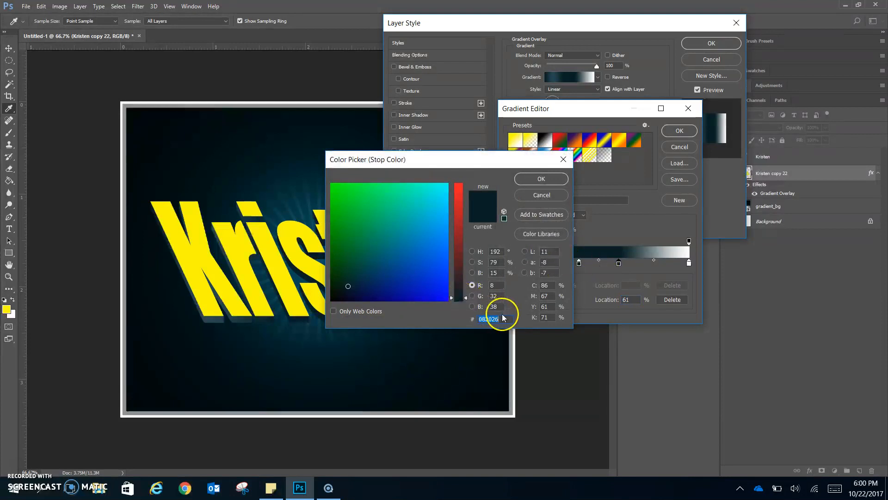
{"action": "type", "text": "2"}
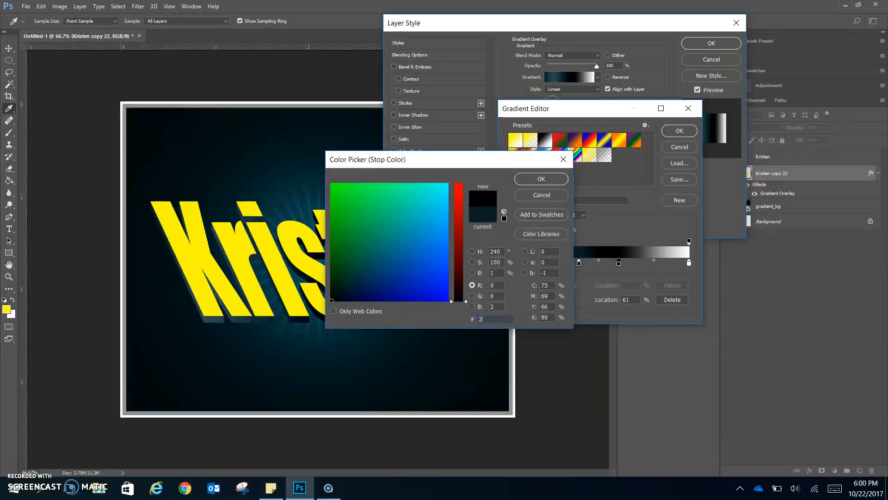
{"action": "type", "text": "36"}
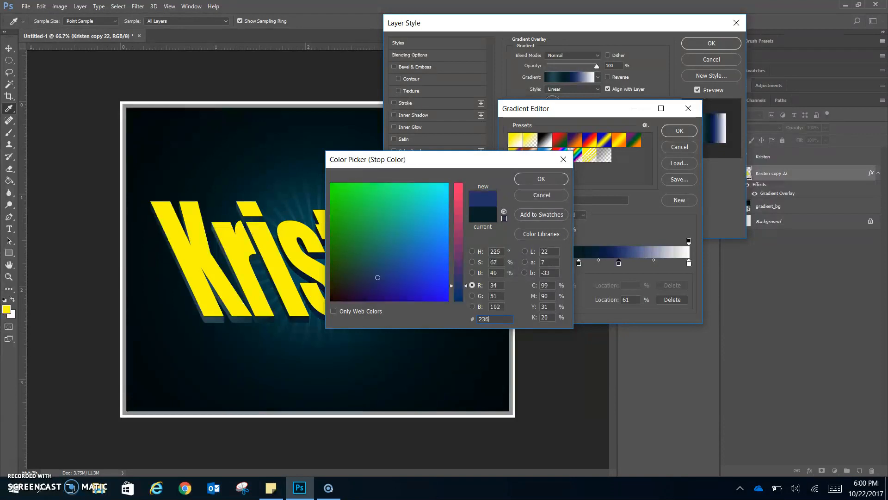
{"action": "type", "text": "45c"}
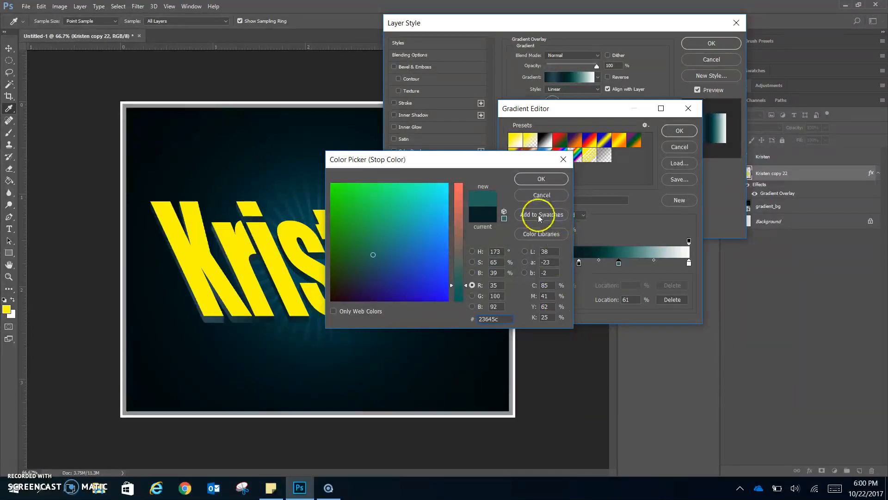
{"action": "left_click", "coordinate": [541, 179]}
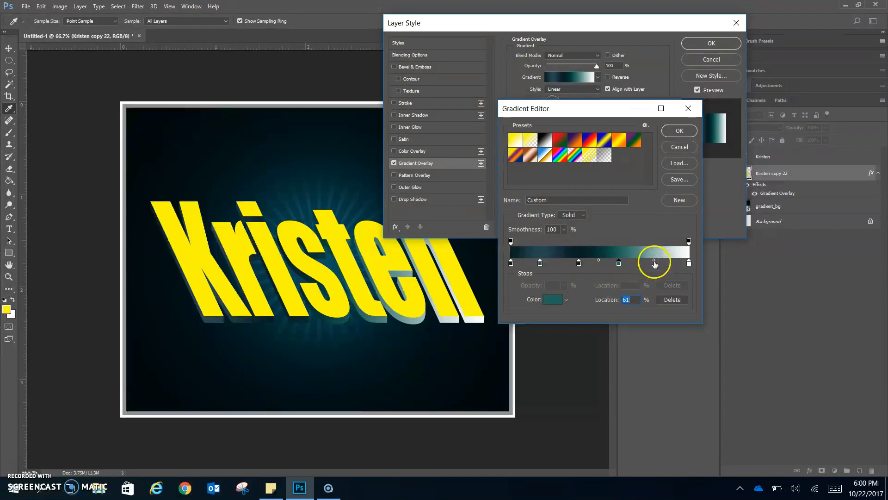
Add a fifth color stop at about 82% of the gradient and color it 274851.
{"action": "left_click", "coordinate": [657, 264]}
{"action": "double_click", "coordinate": [657, 263]}
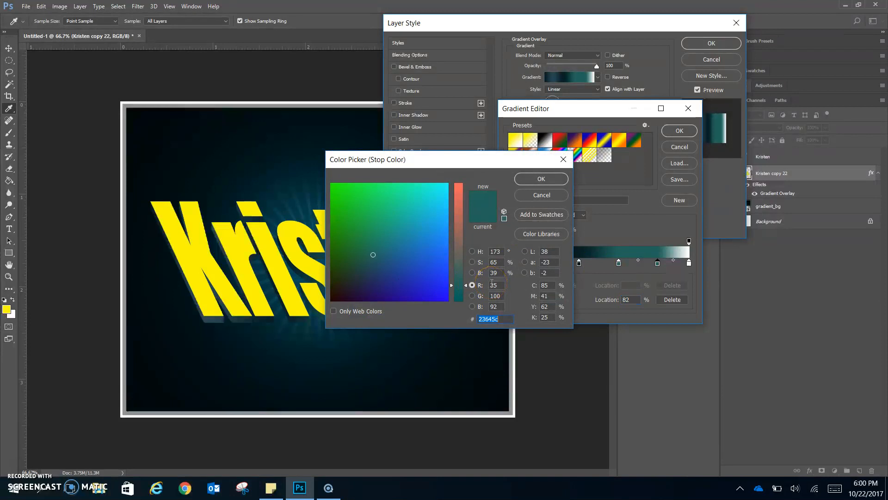
{"action": "type", "text": "27"}
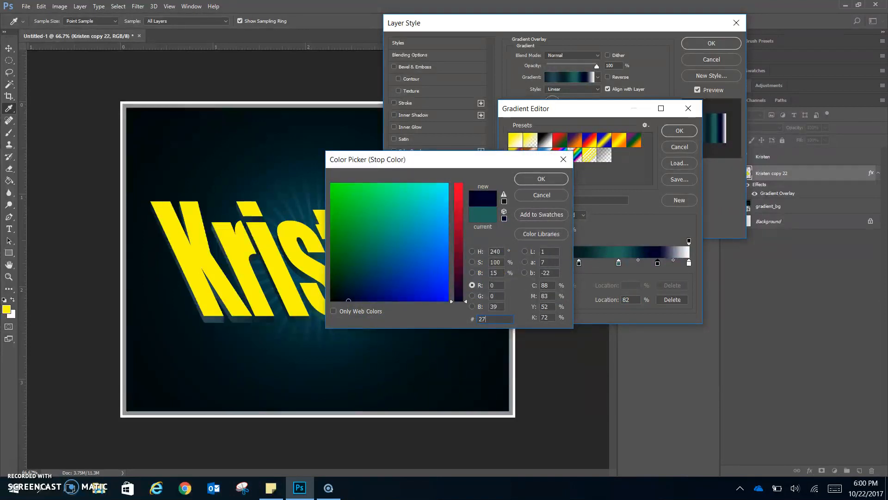
{"action": "type", "text": "4851"}
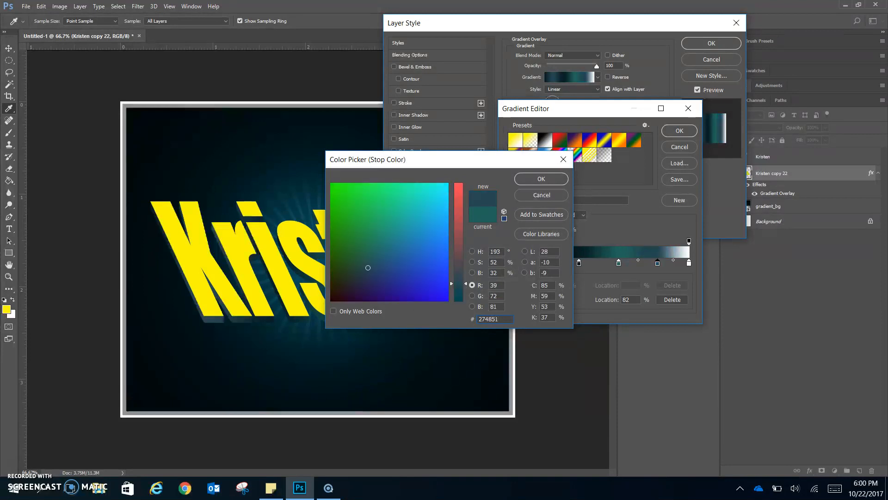
{"action": "left_click", "coordinate": [540, 178]}
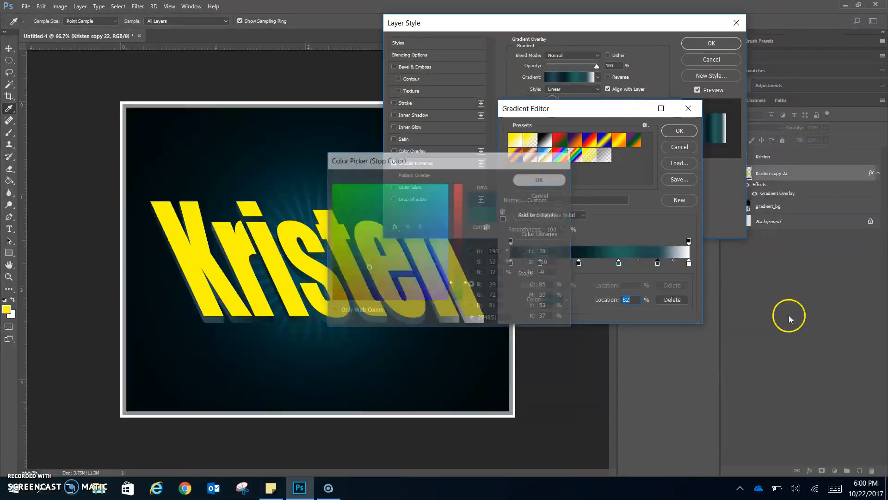
Set the gradient's ending color stop at 100% to 23645c.
{"action": "double_click", "coordinate": [690, 262]}
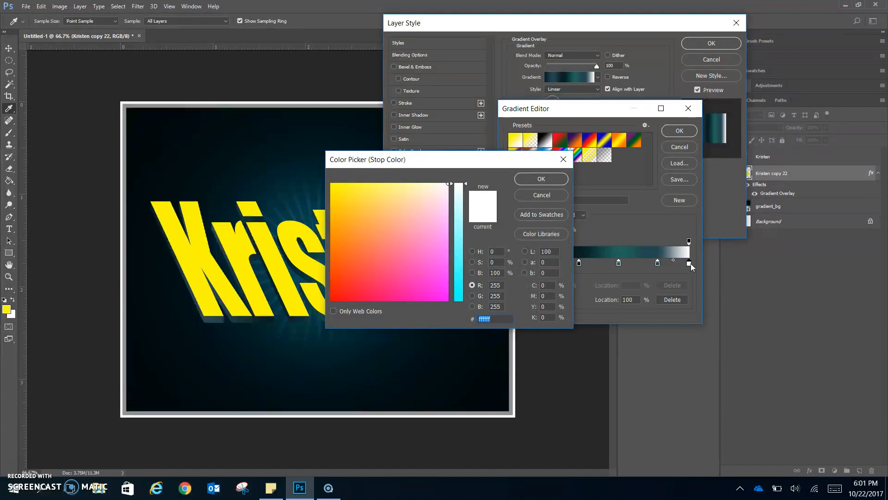
{"action": "type", "text": "236"}
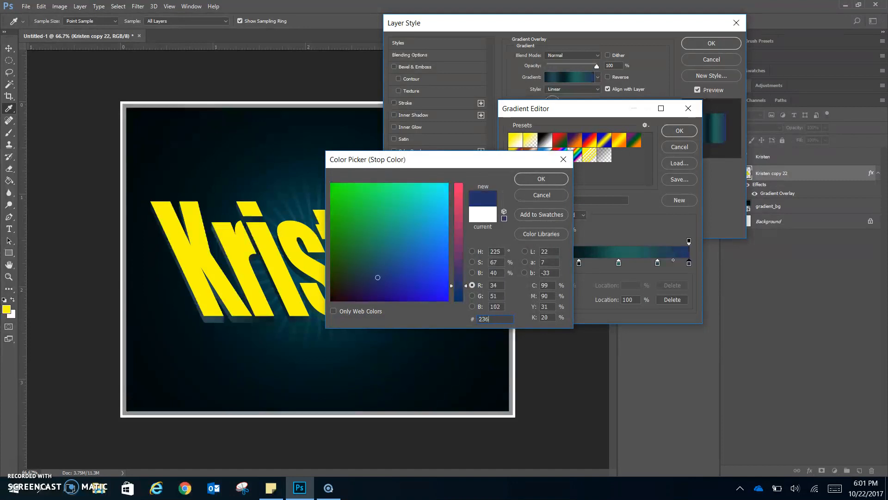
{"action": "type", "text": "45c"}
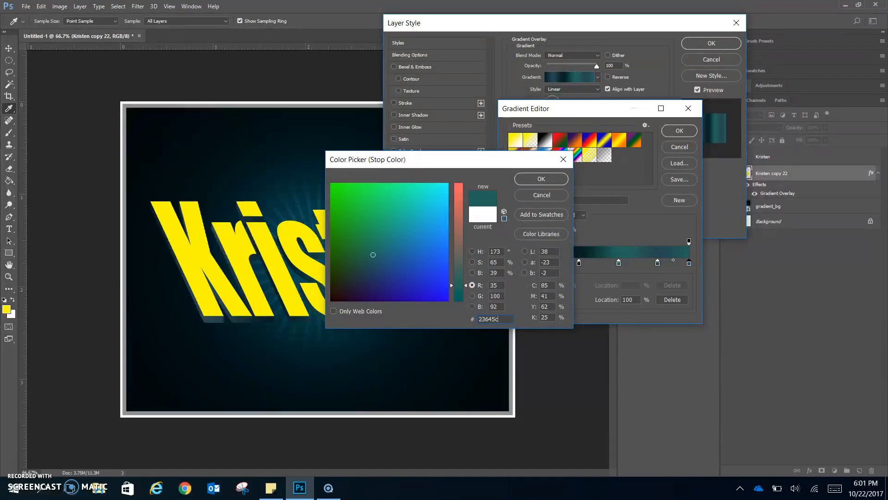
{"action": "left_click", "coordinate": [555, 178]}
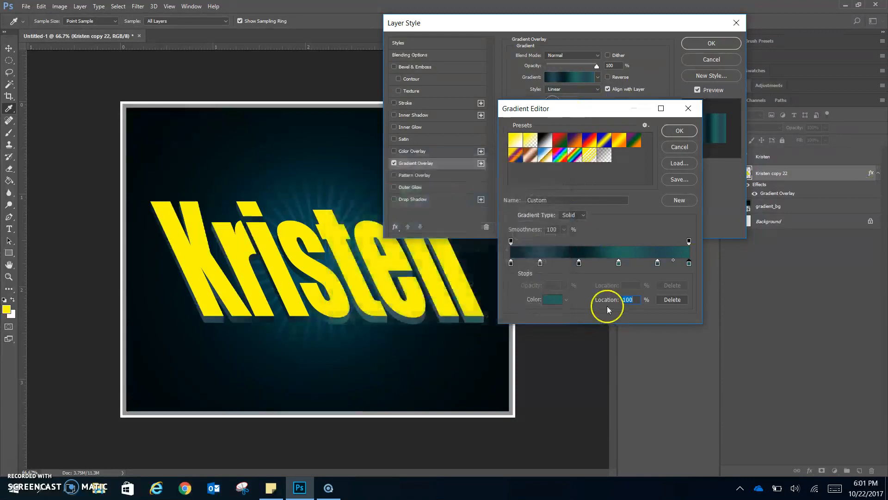
Reposition the gradient's four middle color stops to about 18%, 40%, 63% and 83%, accept the gradient, and compare the preview off and on.
{"action": "left_click", "coordinate": [540, 264]}
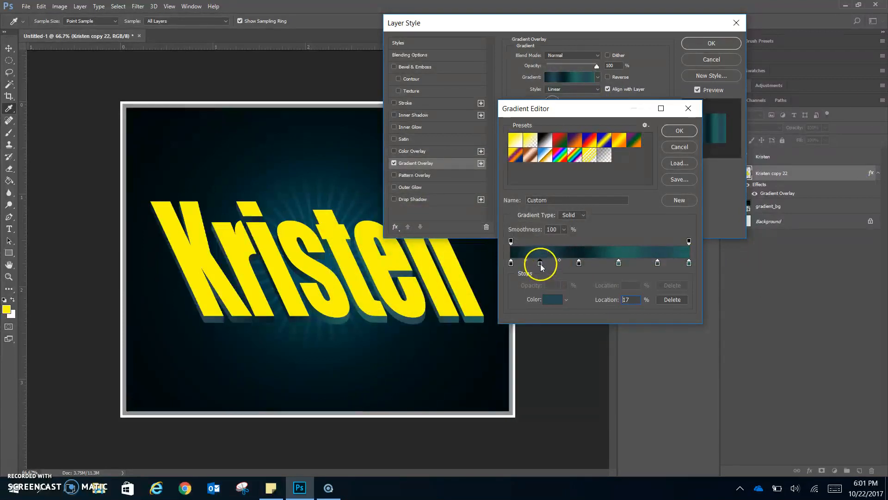
{"action": "left_click", "coordinate": [579, 264]}
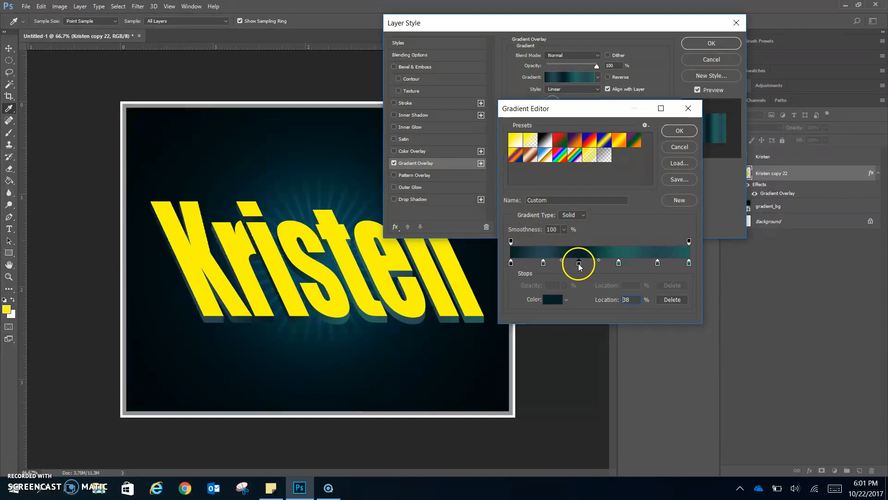
{"action": "left_click", "coordinate": [619, 263]}
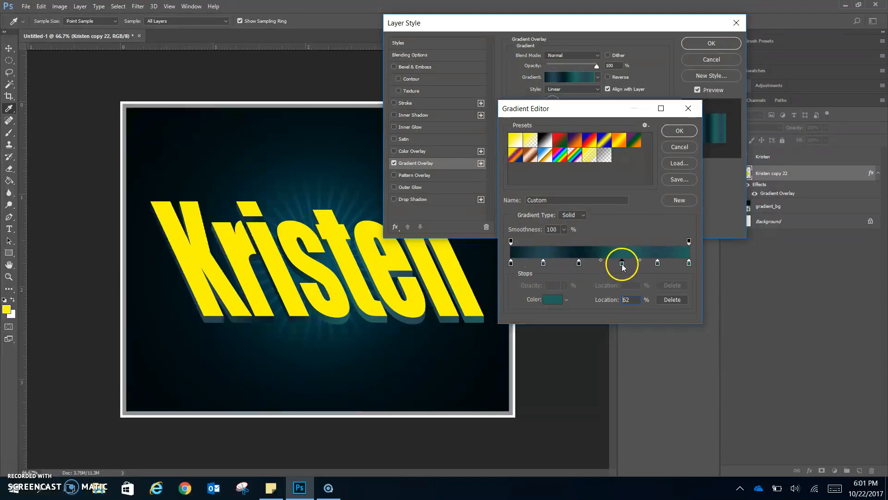
{"action": "left_click", "coordinate": [659, 264]}
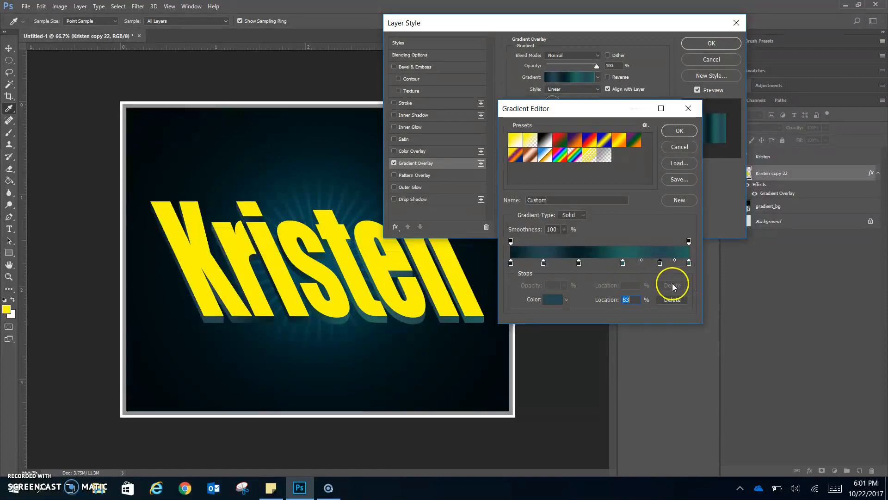
{"action": "left_click_drag", "start_coordinate": [579, 263], "coordinate": [583, 263]}
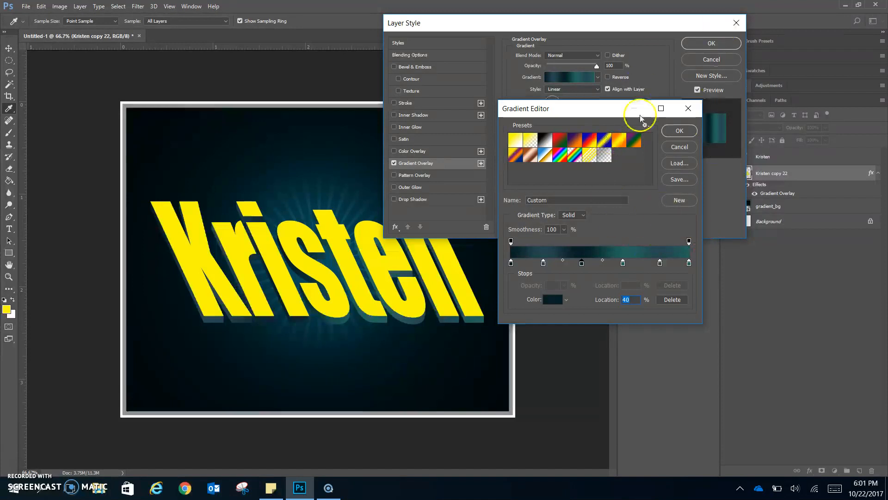
{"action": "left_click", "coordinate": [679, 131]}
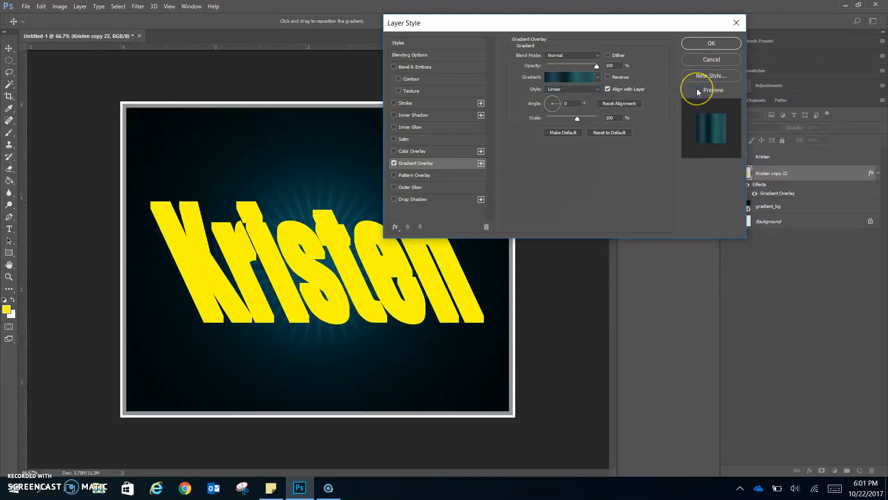
{"action": "left_click", "coordinate": [710, 90]}
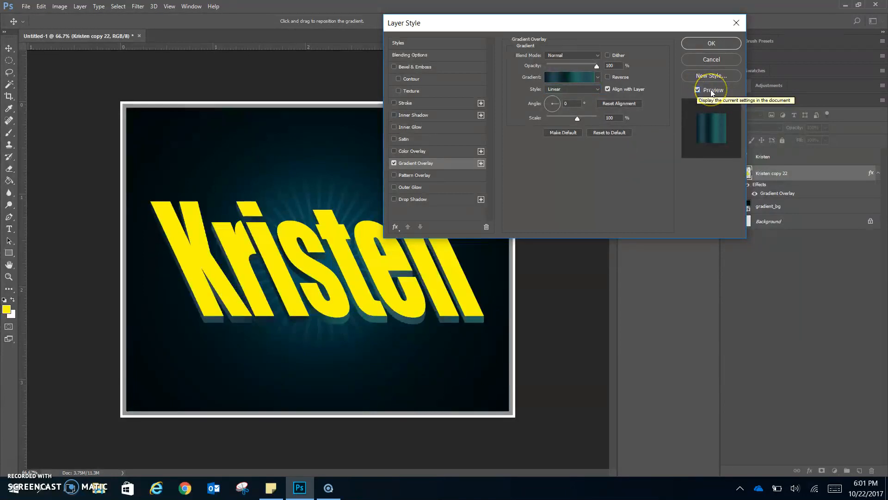
{"action": "left_click", "coordinate": [700, 218]}
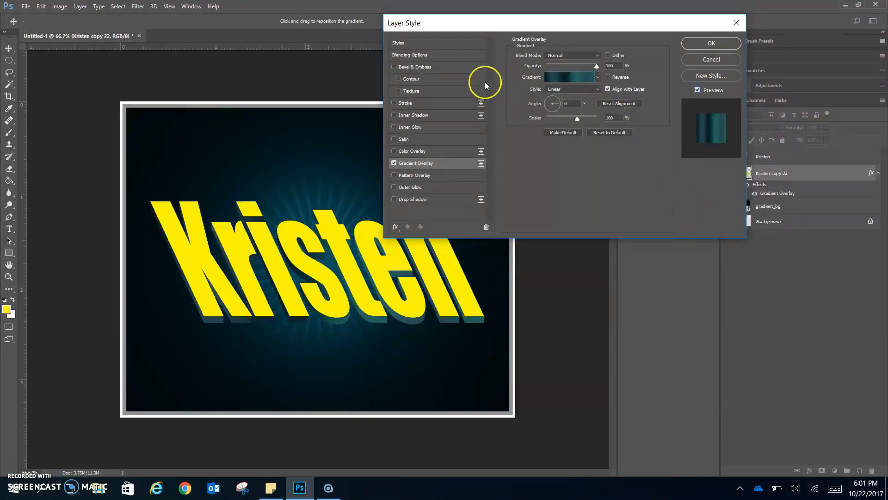
Add a 2 px stroke positioned inside to the extrusion layer, keeping the Normal blend mode.
{"action": "left_click", "coordinate": [416, 101]}
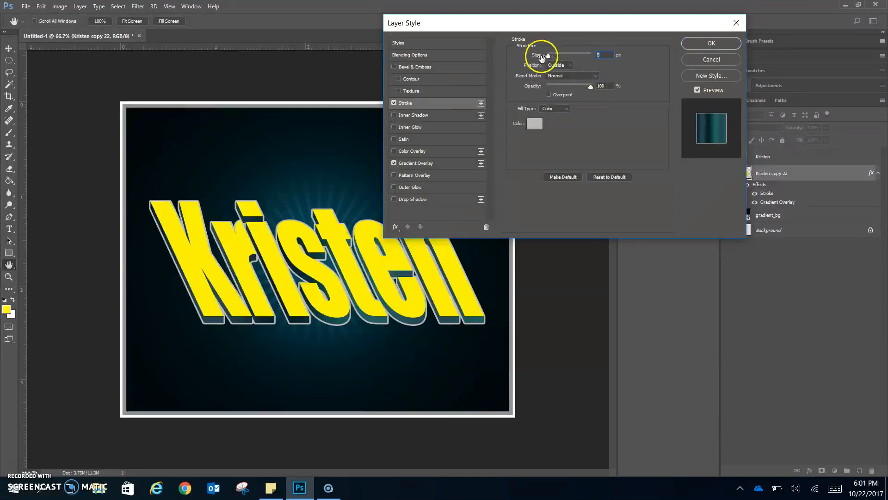
{"action": "left_click_drag", "start_coordinate": [548, 55], "coordinate": [547, 55]}
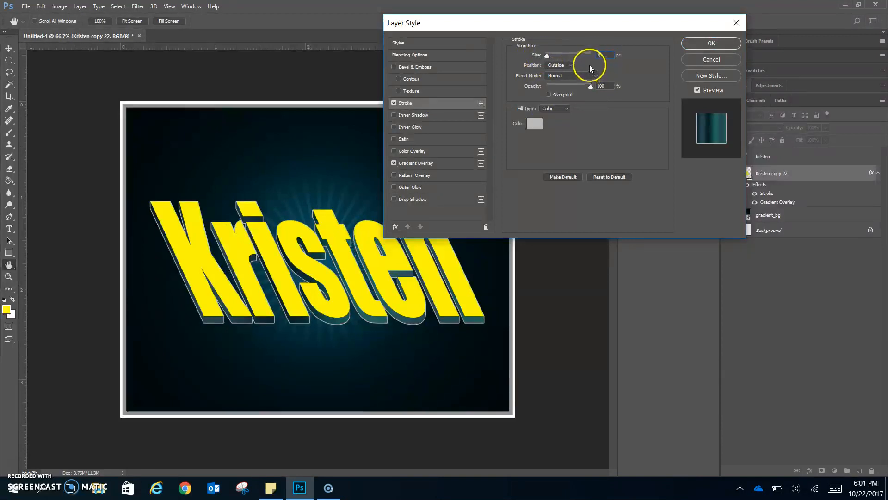
{"action": "left_click", "coordinate": [575, 65]}
{"action": "left_click", "coordinate": [560, 76]}
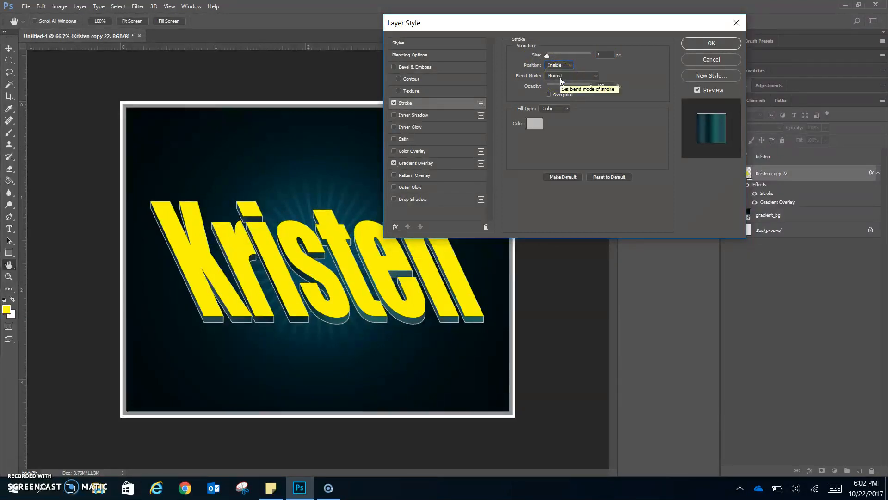
{"action": "left_click", "coordinate": [578, 39]}
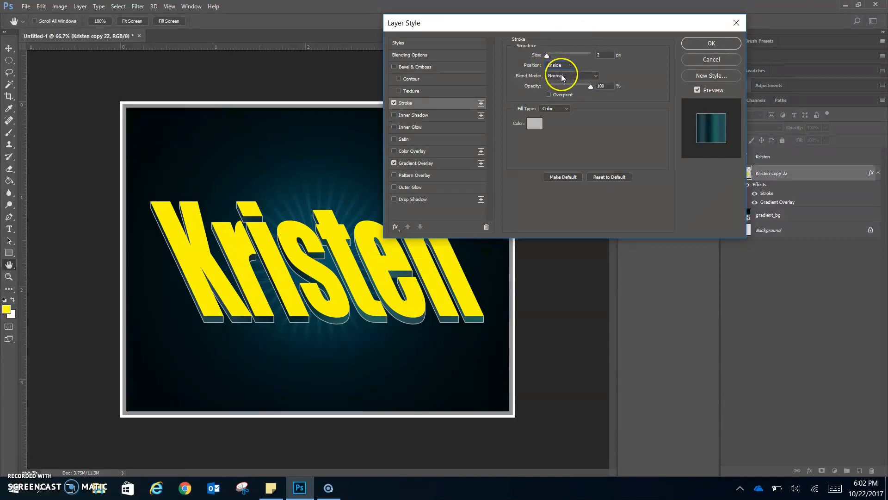
Set the stroke color to fff and apply the layer style to the extrusion layer.
{"action": "left_click", "coordinate": [534, 123]}
{"action": "type", "text": "fff"}
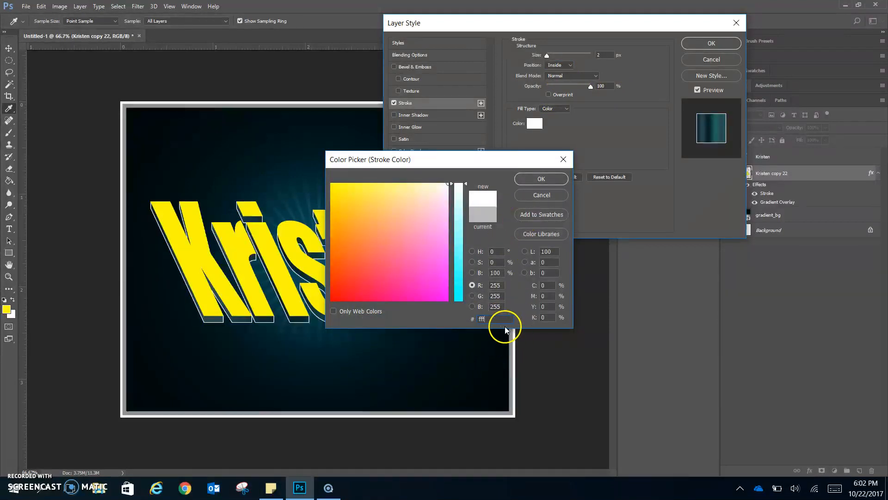
{"action": "left_click", "coordinate": [548, 179]}
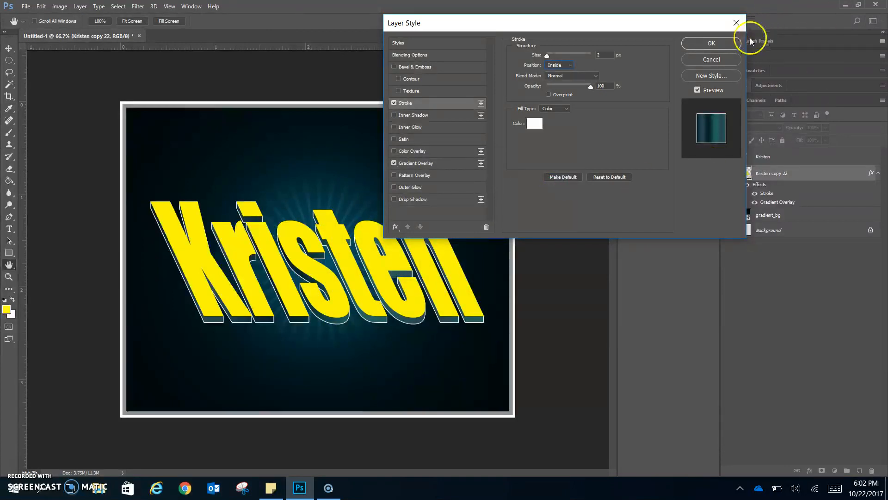
{"action": "left_click", "coordinate": [720, 48]}
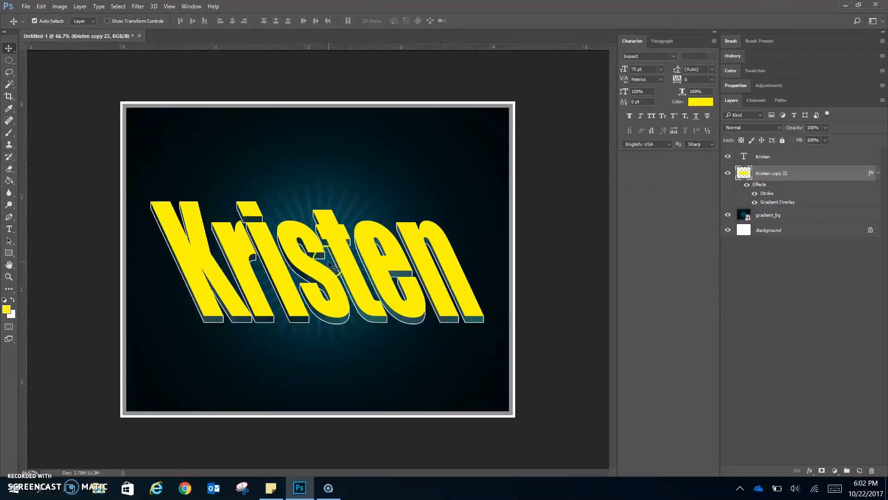
{"action": "left_click", "coordinate": [513, 218]}
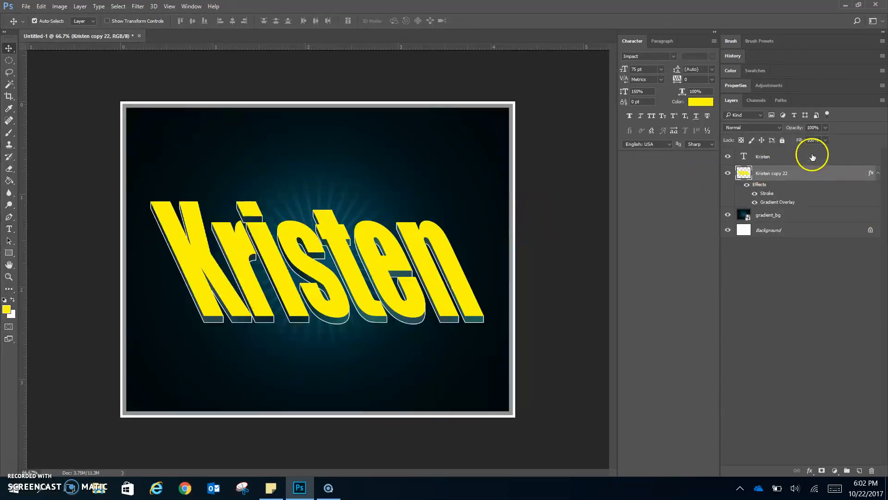
Duplicate the original text layer within the same document, keeping the suggested name.
{"action": "left_click", "coordinate": [778, 157]}
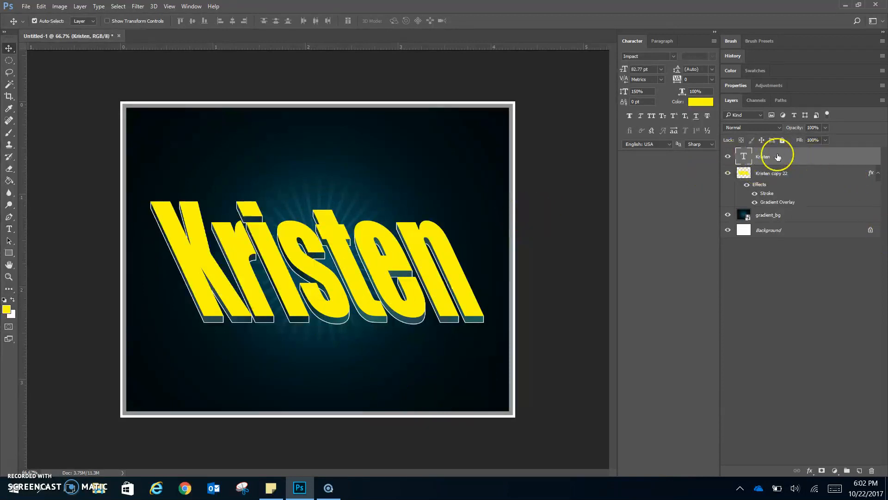
{"action": "right_click", "coordinate": [838, 159]}
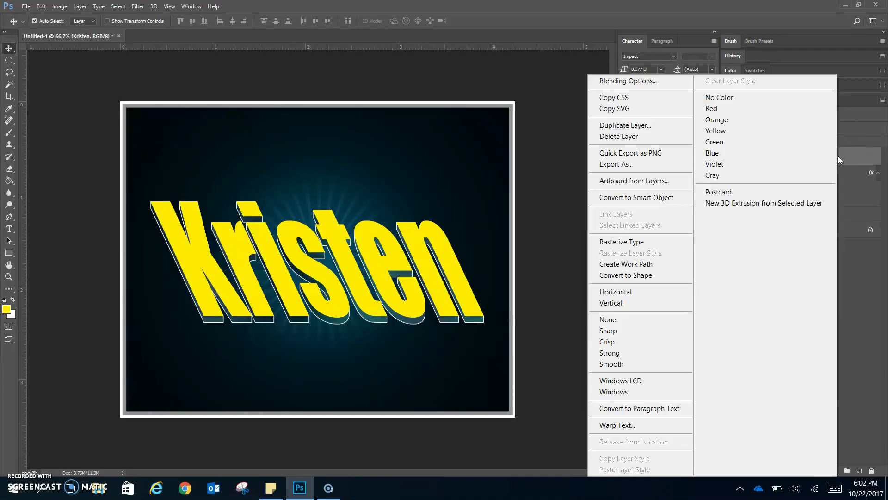
{"action": "left_click", "coordinate": [664, 128]}
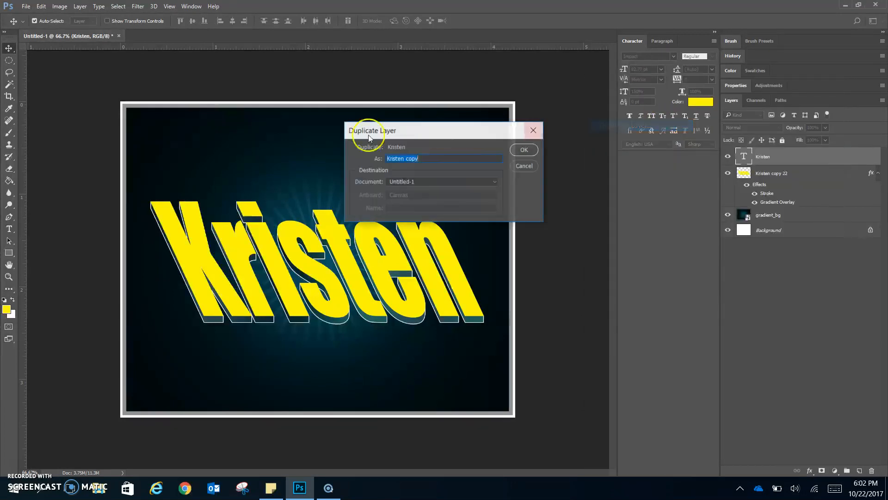
{"action": "left_click", "coordinate": [526, 150]}
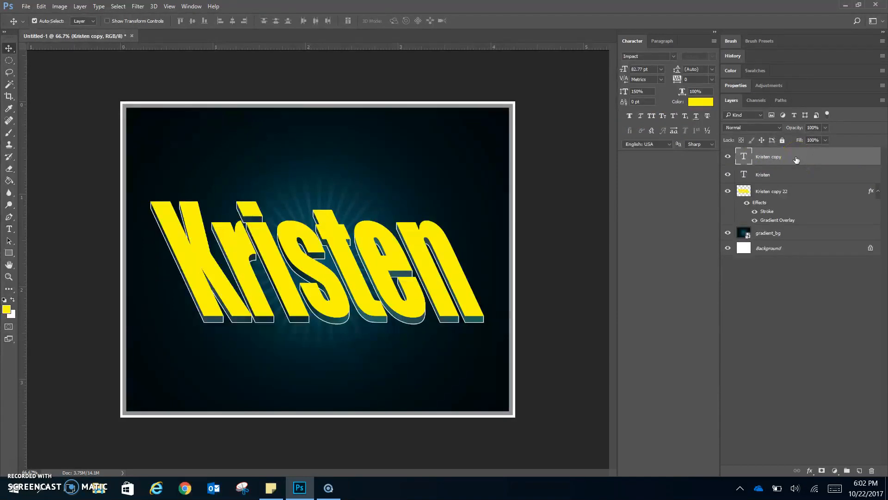
Add a Gradient Overlay to the duplicated text layer and remove the 40% color stop from its gradient.
{"action": "left_click", "coordinate": [814, 160]}
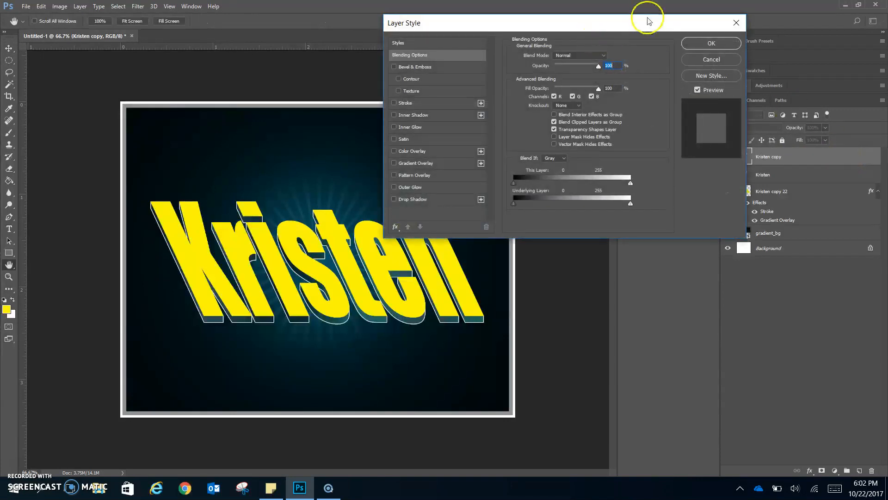
{"action": "left_click", "coordinate": [434, 165]}
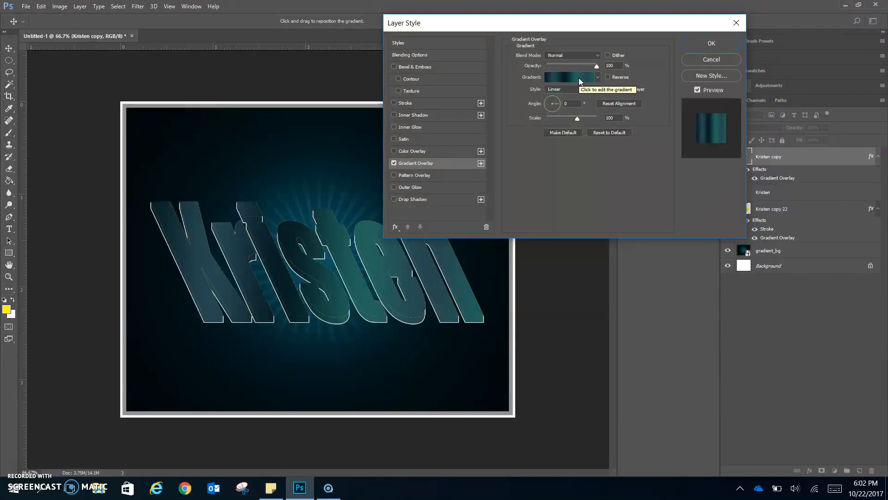
{"action": "left_click", "coordinate": [569, 103]}
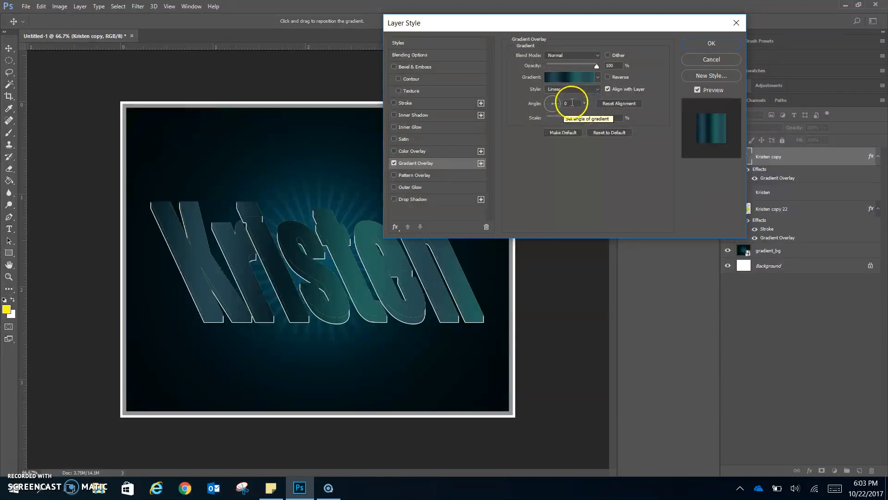
{"action": "left_click", "coordinate": [572, 79]}
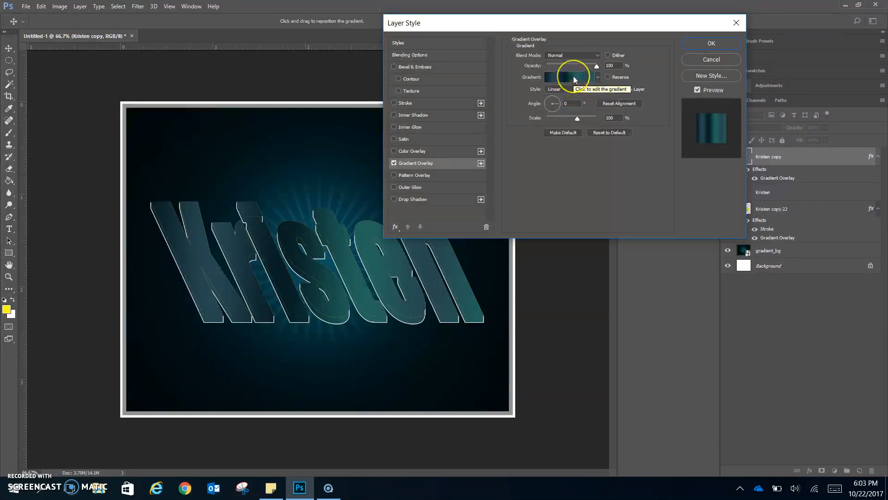
{"action": "left_click", "coordinate": [572, 77]}
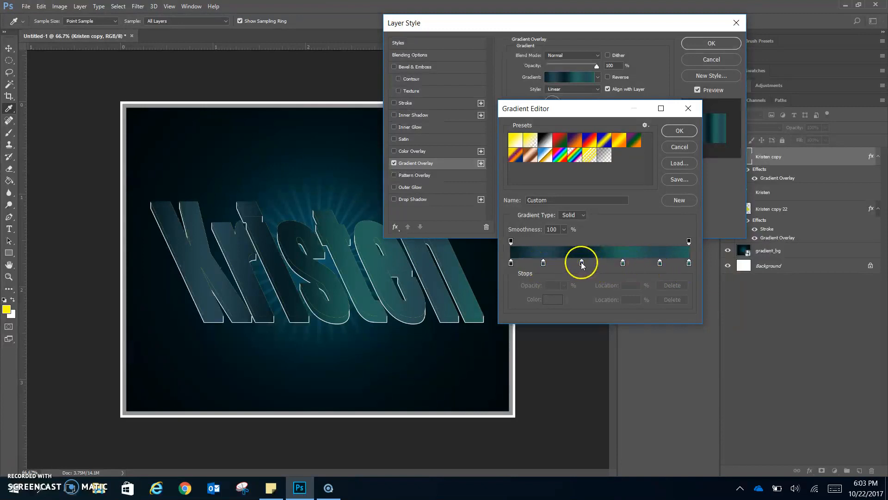
{"action": "left_click_drag", "start_coordinate": [582, 262], "coordinate": [583, 253]}
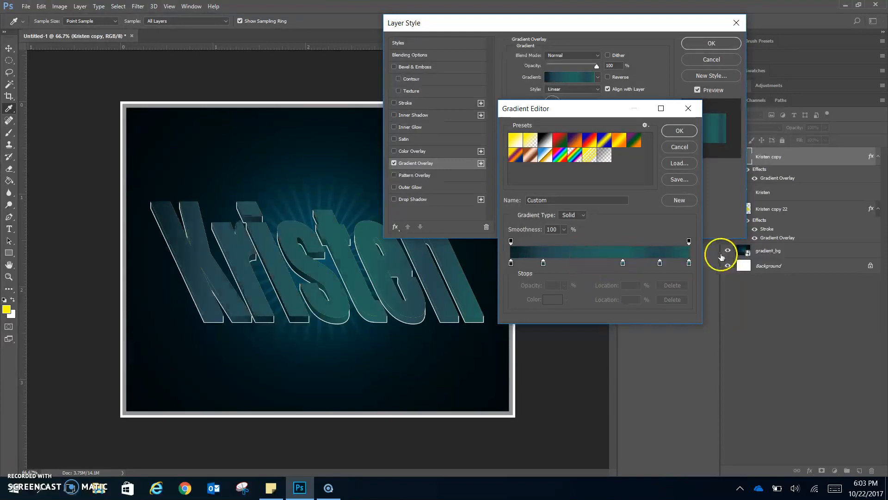
Set the gradient's starting color stop at 0% to 0c3545.
{"action": "double_click", "coordinate": [511, 264]}
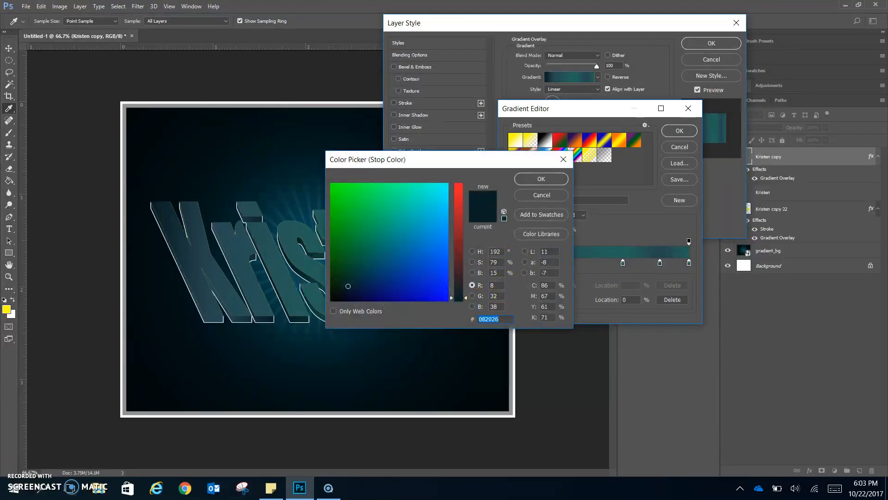
{"action": "type", "text": "0c"}
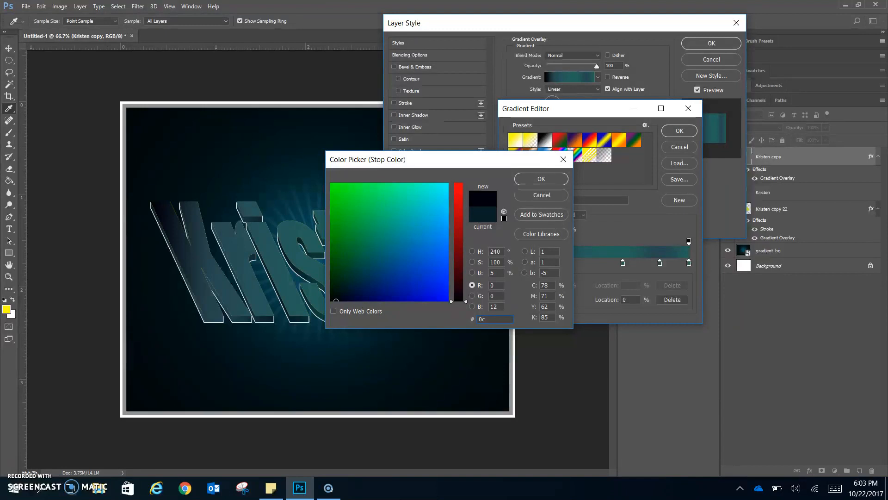
{"action": "type", "text": "3545"}
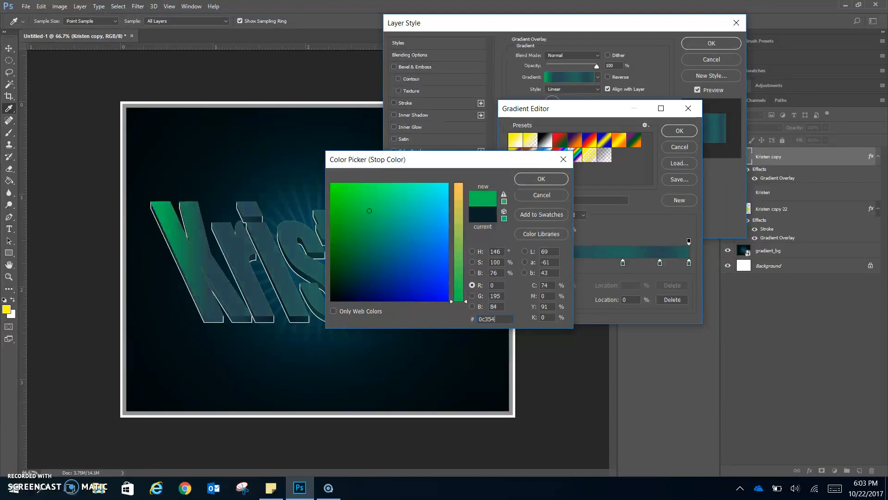
{"action": "left_click", "coordinate": [539, 180]}
Move the gradient's second color stop to 33% and color it 5cbfad.
{"action": "left_click", "coordinate": [543, 263]}
{"action": "left_click_drag", "start_coordinate": [561, 262], "coordinate": [570, 263]}
{"action": "double_click", "coordinate": [570, 263]}
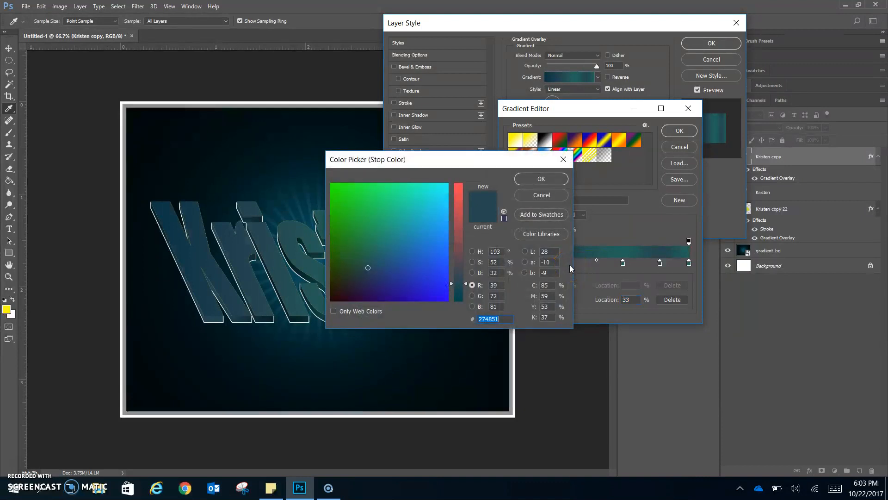
{"action": "type", "text": "5c"}
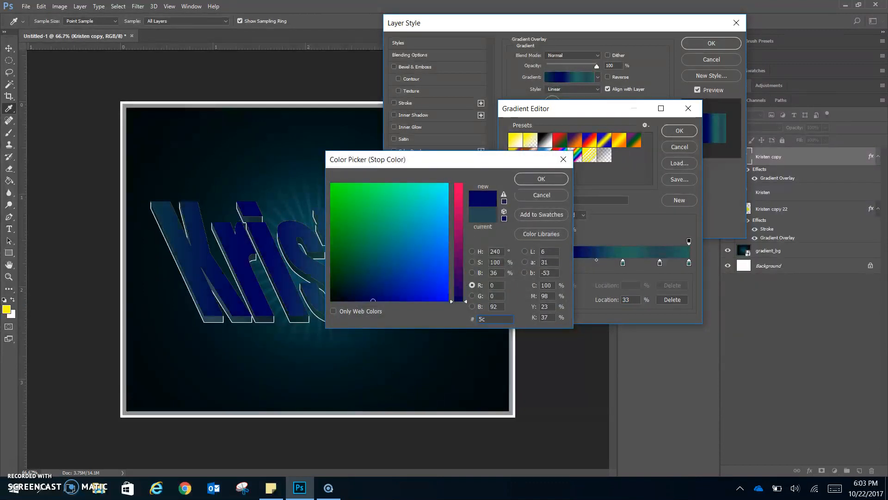
{"action": "type", "text": "b"}
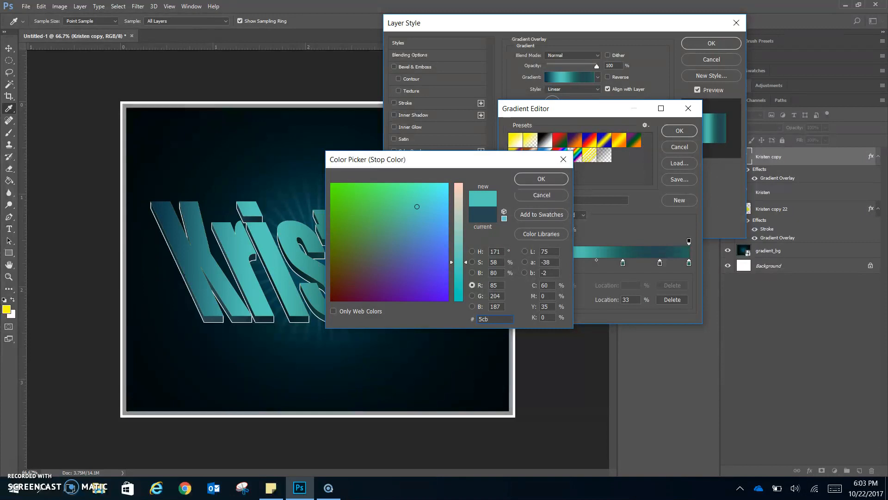
{"action": "type", "text": "fad"}
{"action": "left_click", "coordinate": [543, 183]}
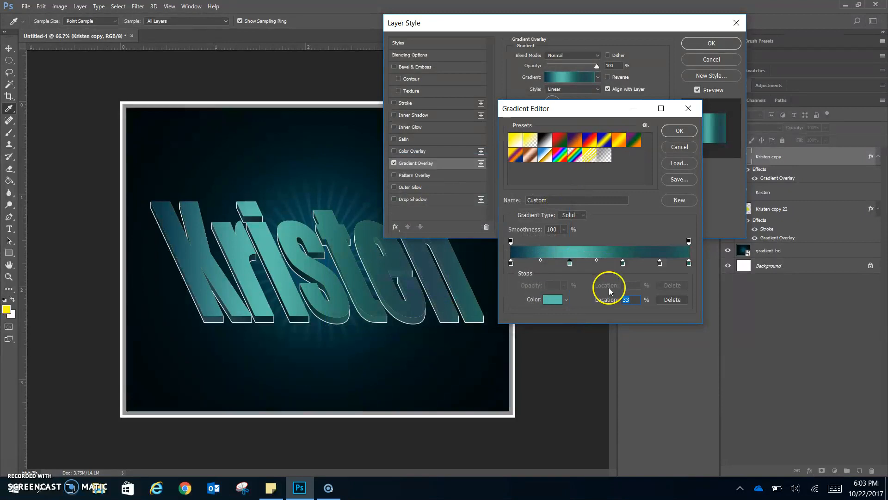
Set the color of the gradient's third color stop to 23646c.
{"action": "double_click", "coordinate": [622, 263]}
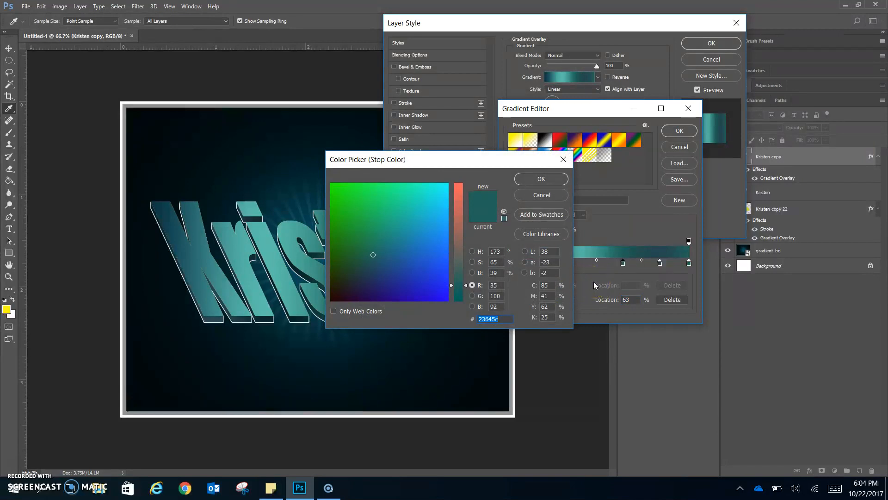
{"action": "type", "text": "236"}
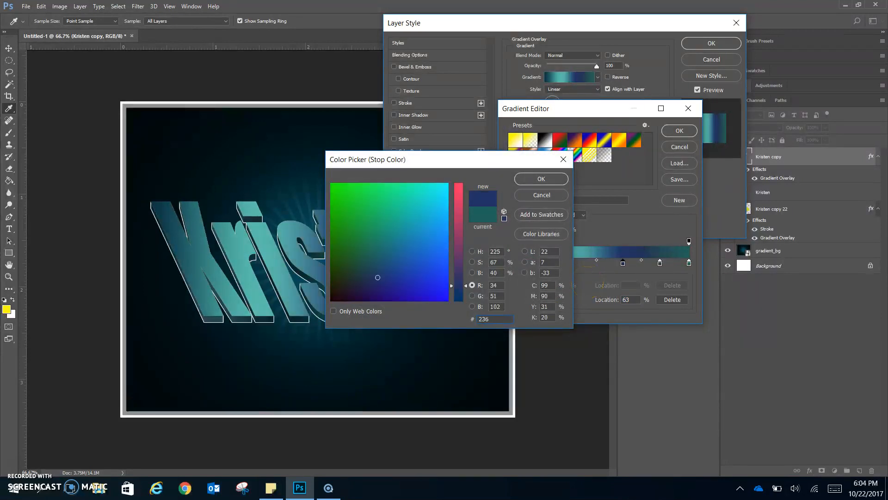
{"action": "type", "text": "46"}
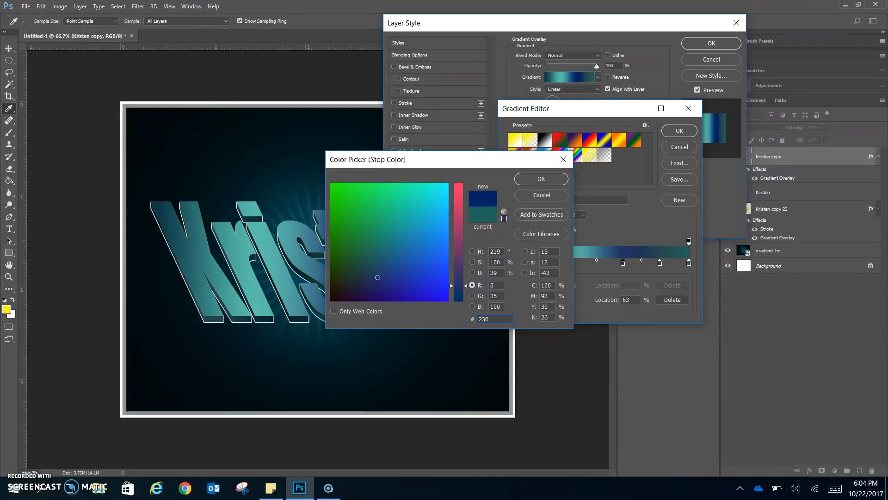
{"action": "type", "text": "c"}
{"action": "left_click", "coordinate": [536, 172]}
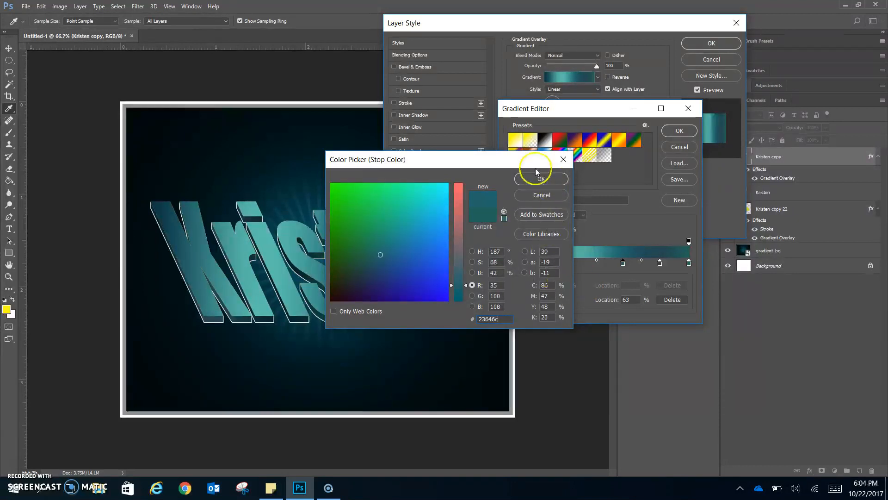
Set the color of the gradient's fourth color stop to 5cbfad.
{"action": "double_click", "coordinate": [660, 263]}
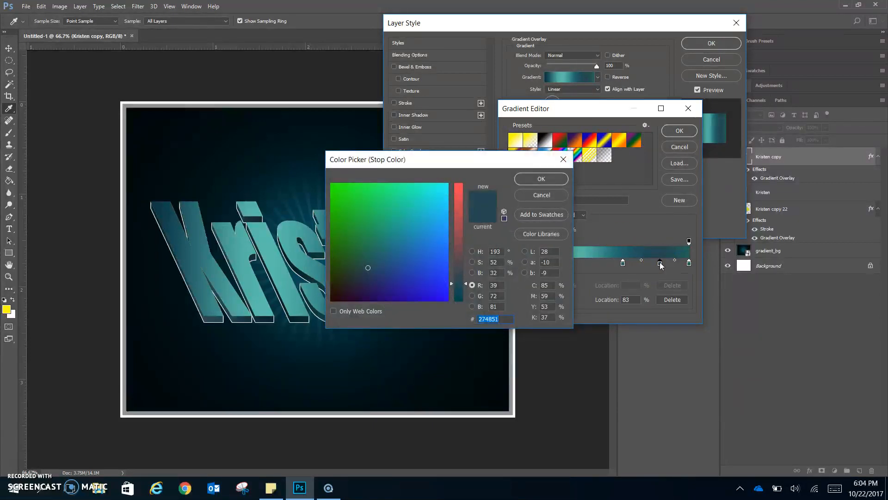
{"action": "type", "text": "5c"}
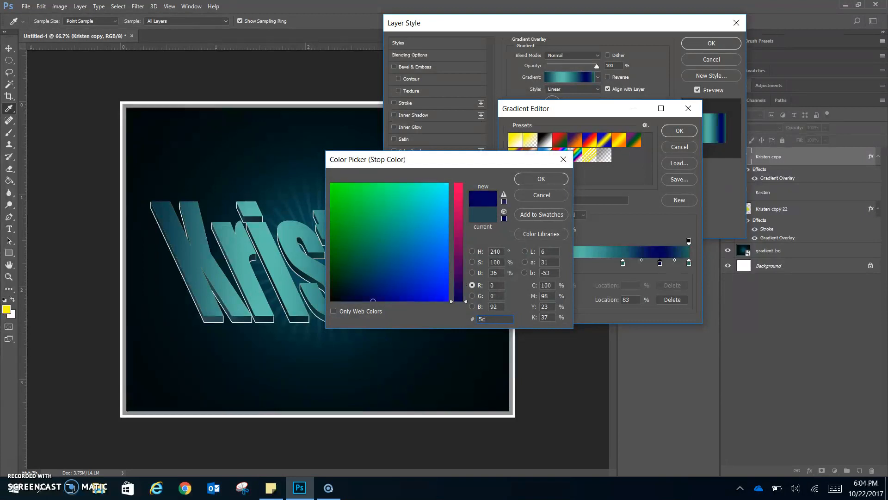
{"action": "type", "text": "bfad"}
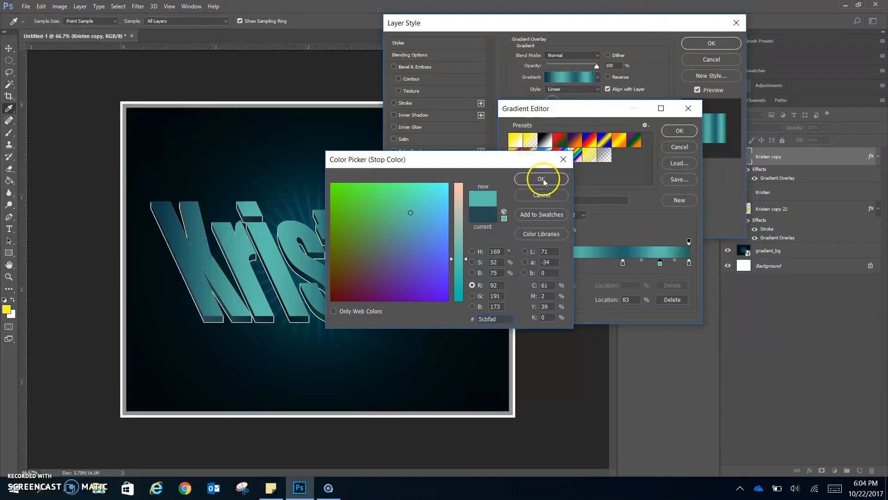
{"action": "left_click", "coordinate": [541, 179]}
Set the color of the gradient's final color stop at 100% to 23646c.
{"action": "double_click", "coordinate": [690, 262]}
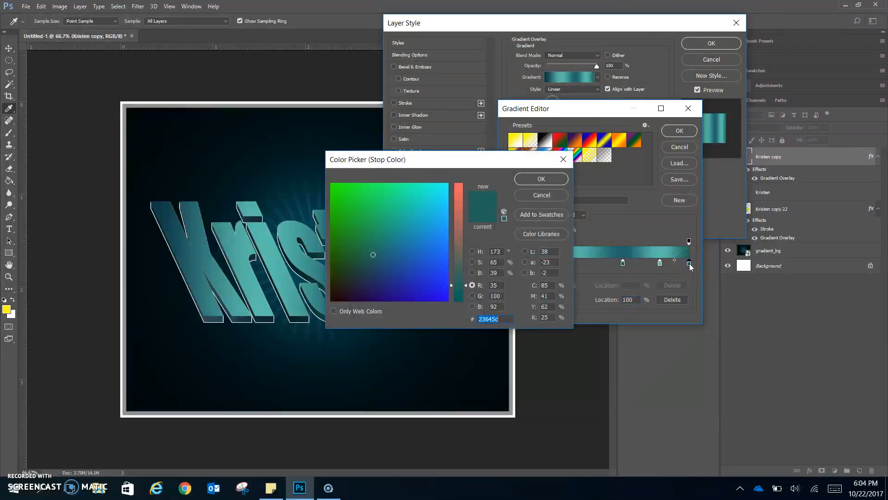
{"action": "type", "text": "236"}
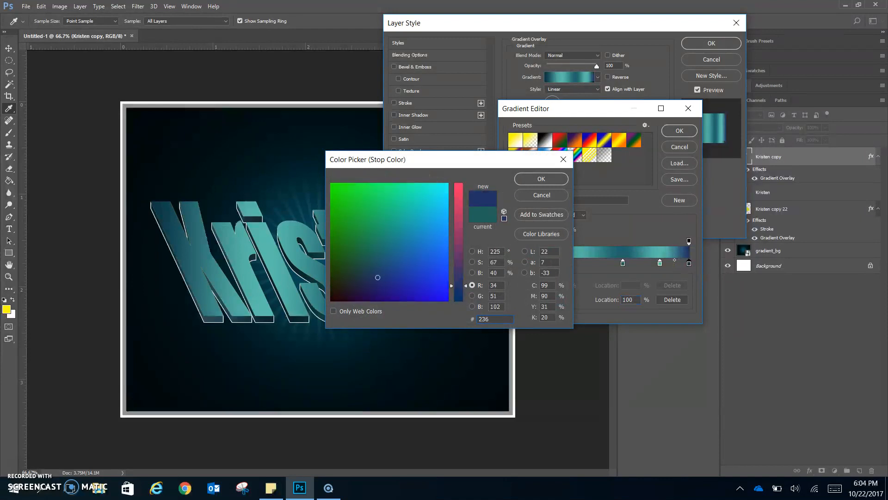
{"action": "type", "text": "46c"}
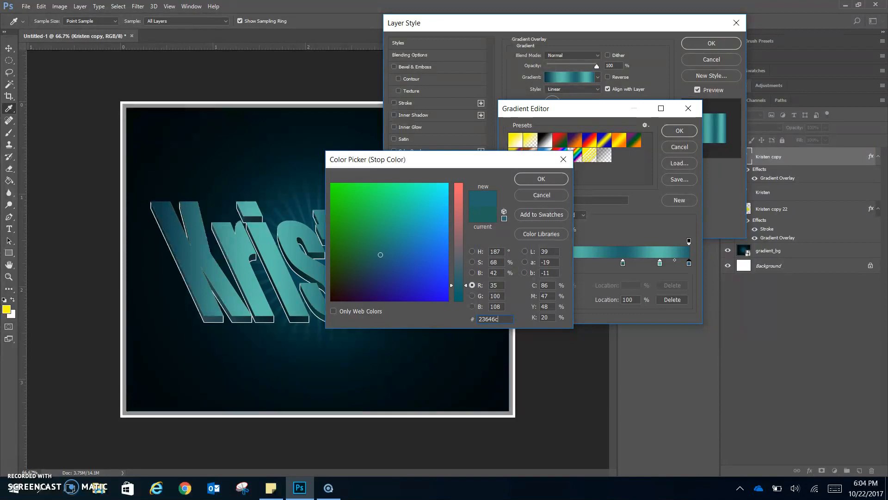
{"action": "left_click", "coordinate": [529, 179]}
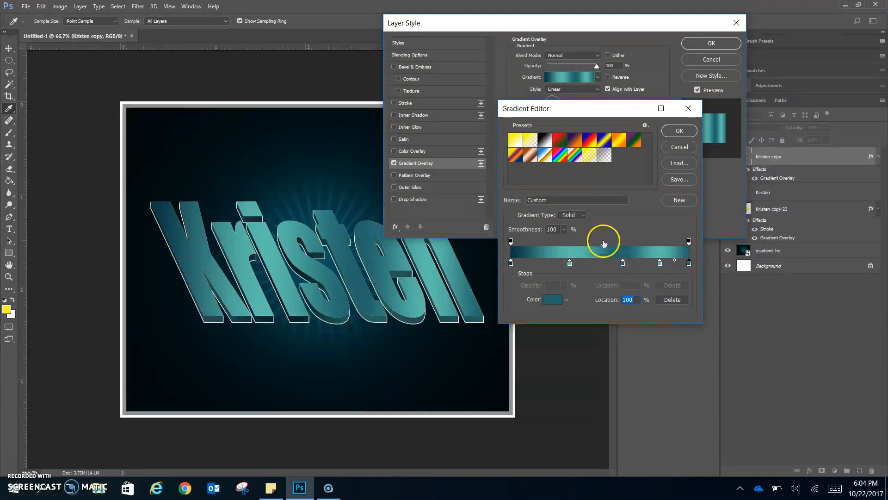
Shift the gradient's inner color stops toward the start, with the third at 57% and the fourth at 78%, and accept the gradient.
{"action": "left_click_drag", "start_coordinate": [623, 262], "coordinate": [652, 265]}
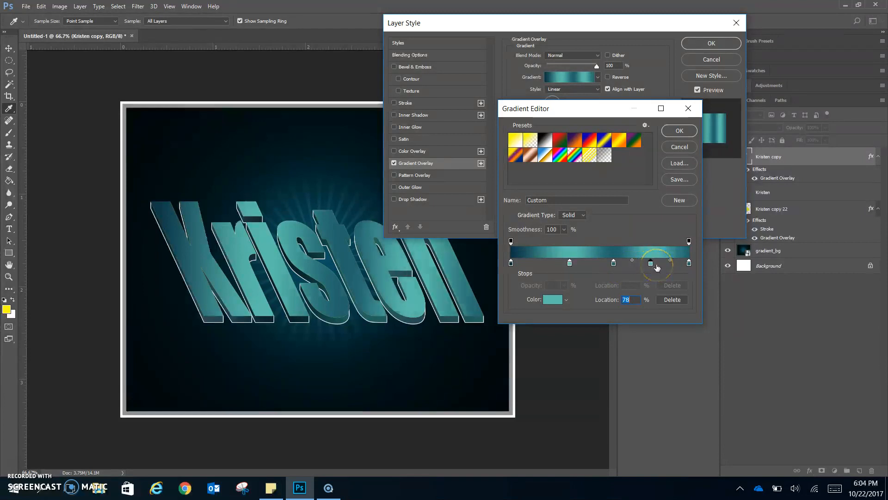
{"action": "left_click", "coordinate": [646, 263]}
{"action": "left_click", "coordinate": [680, 131]}
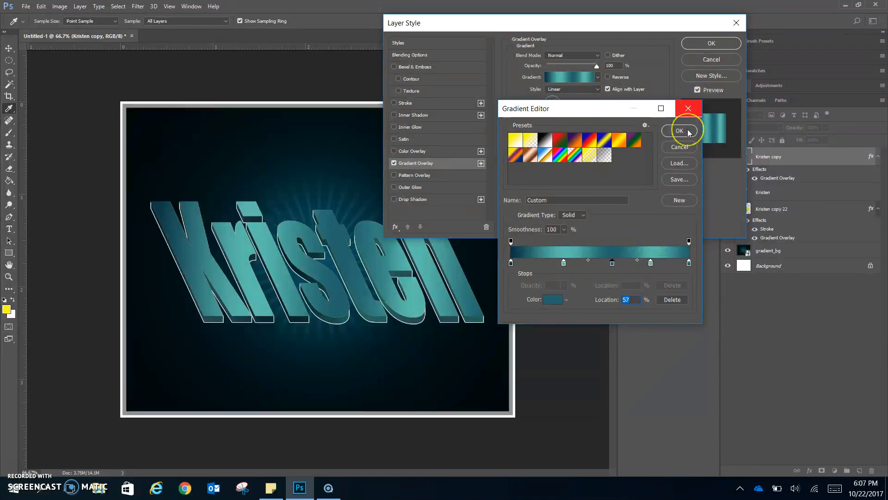
{"action": "left_click", "coordinate": [680, 132]}
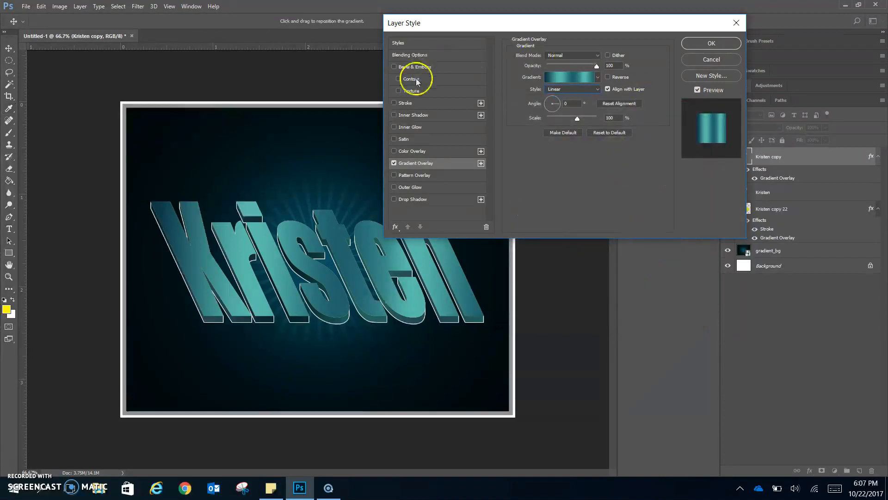
Add a white 2 px Stroke positioned inside to the duplicated text layer and apply the layer style.
{"action": "left_click", "coordinate": [418, 102]}
{"action": "left_click", "coordinate": [601, 55]}
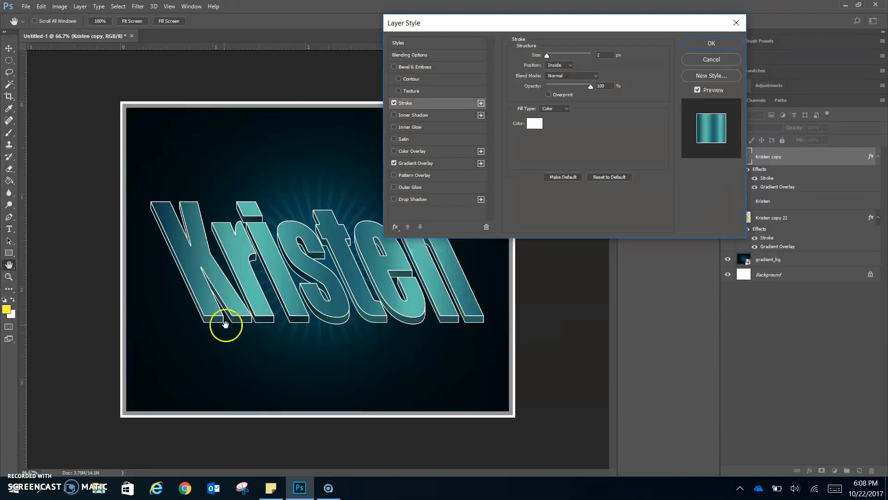
{"action": "left_click", "coordinate": [699, 43]}
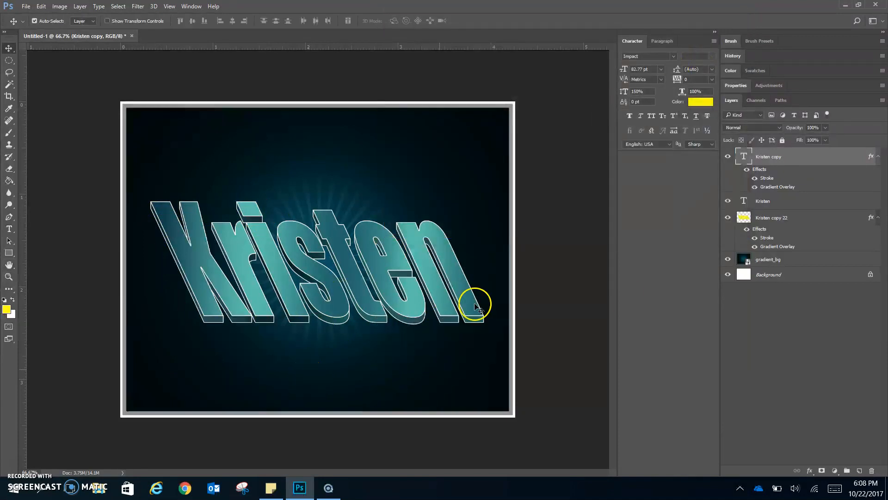
Save the document in Photoshop format as 1_lastname_3D_text in the PS_Examples folder.
{"action": "left_click", "coordinate": [24, 8]}
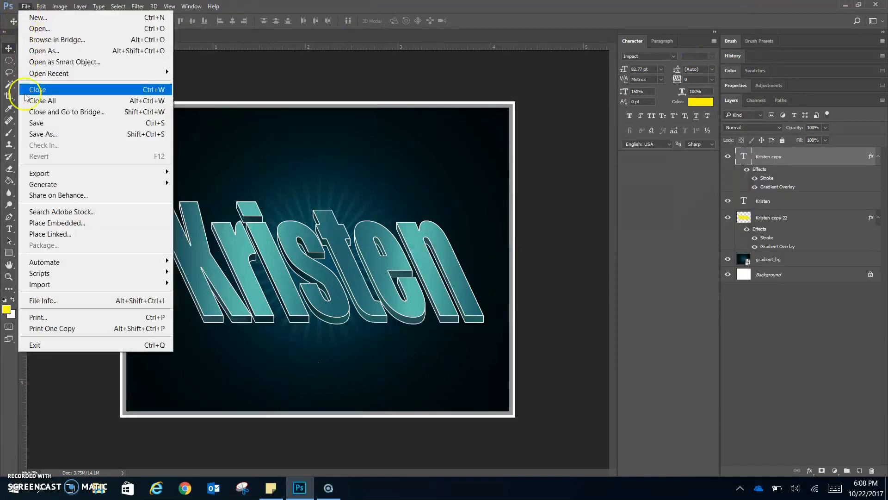
{"action": "left_click", "coordinate": [50, 134]}
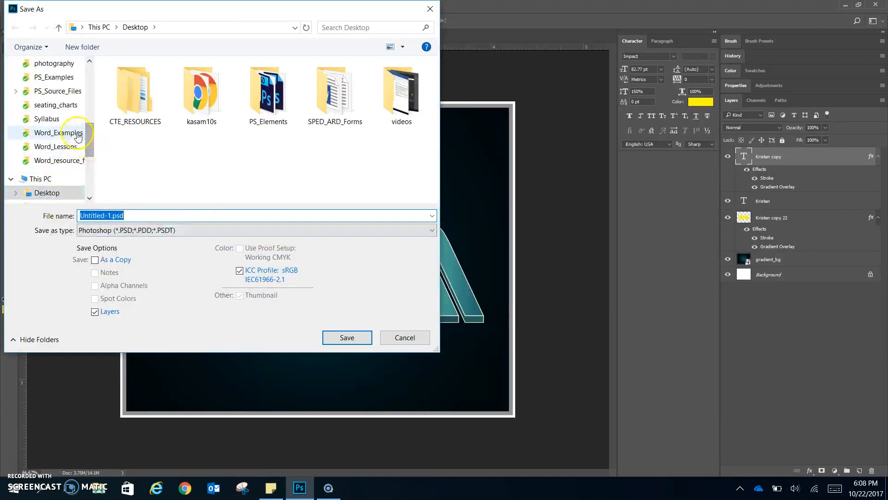
{"action": "left_click", "coordinate": [53, 77]}
{"action": "left_click", "coordinate": [111, 216]}
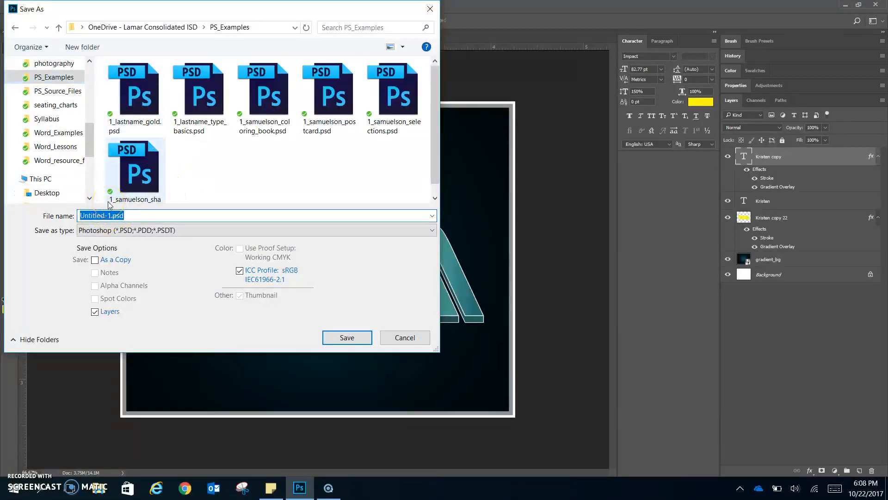
{"action": "type", "text": "1_la"}
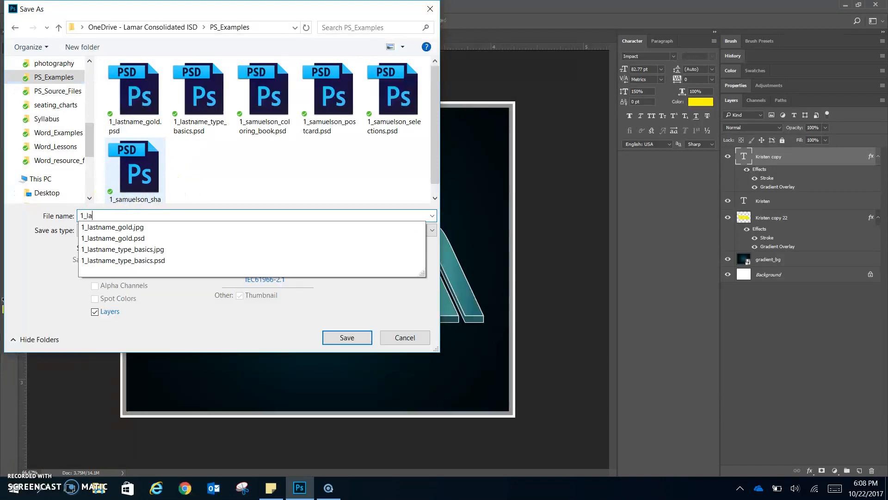
{"action": "type", "text": "stname_3"}
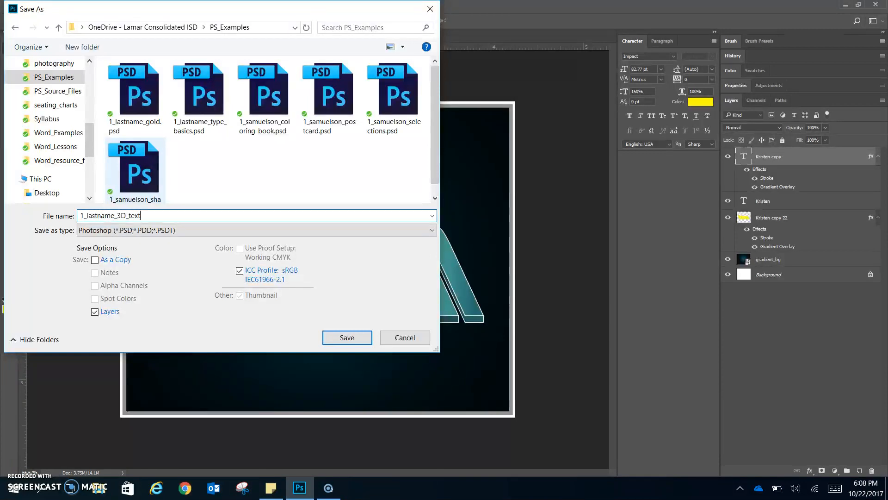
{"action": "type", "text": "D_text"}
{"action": "key", "text": "Return"}
{"action": "key", "text": "Return"}
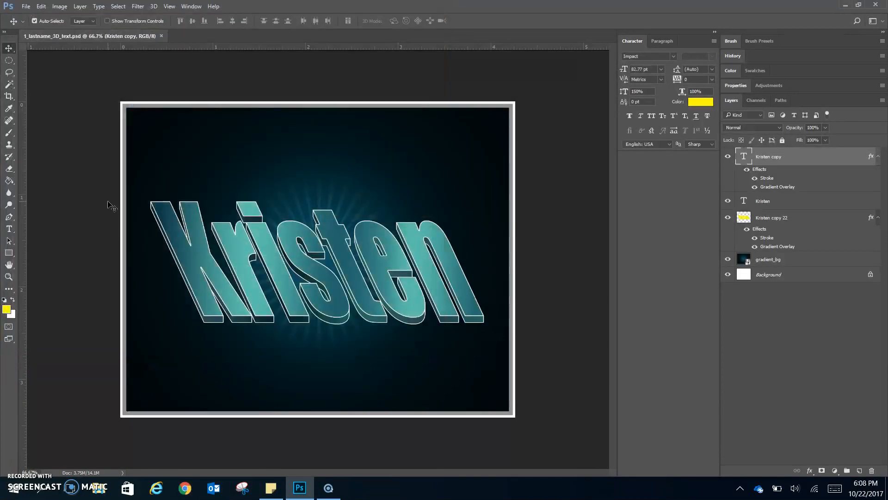
Save a JPEG copy as 1_lastname_3D_text.jpg in PS_Examples with Maximum quality 10 and the Baseline ("Standard") format.
{"action": "left_click", "coordinate": [26, 6]}
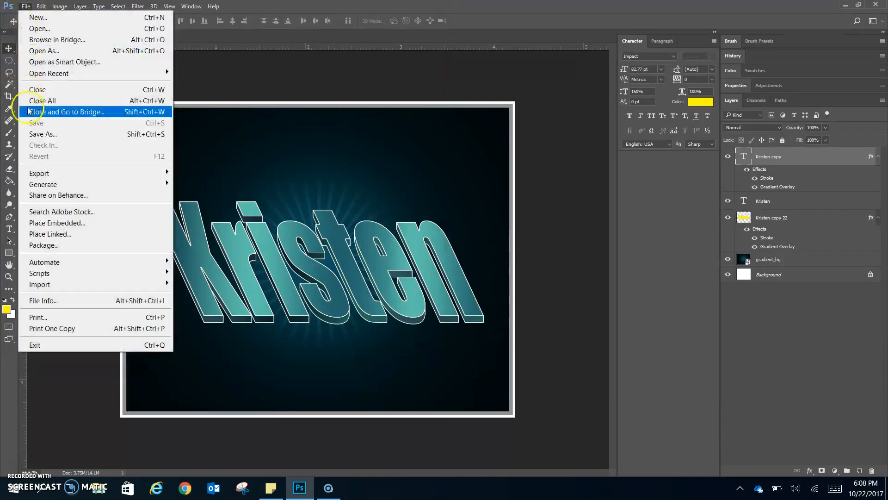
{"action": "left_click", "coordinate": [37, 134]}
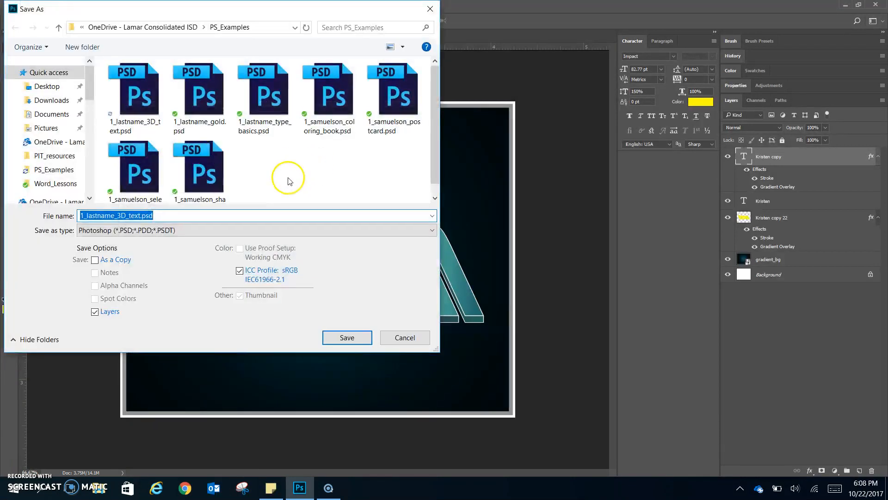
{"action": "left_click", "coordinate": [229, 229]}
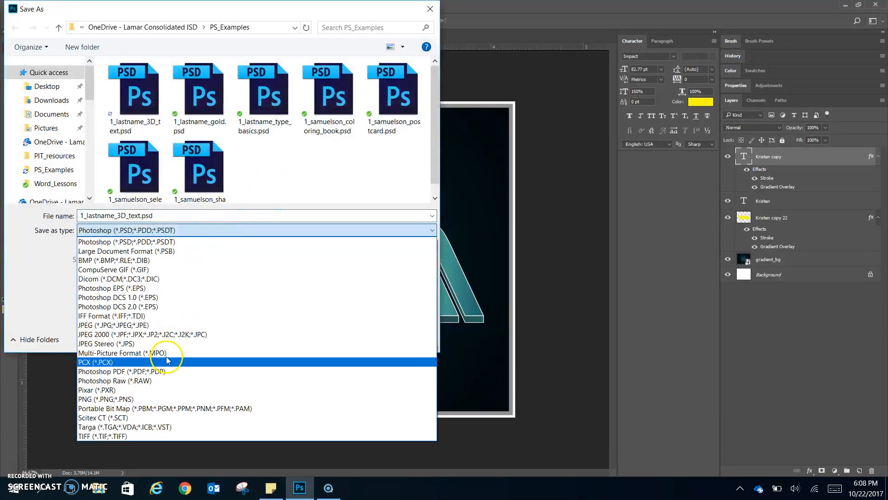
{"action": "left_click", "coordinate": [162, 325]}
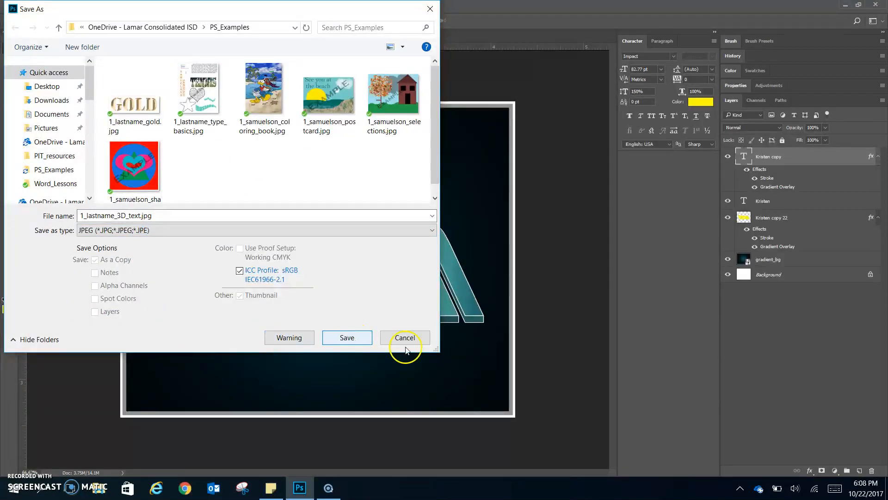
{"action": "left_click", "coordinate": [356, 341]}
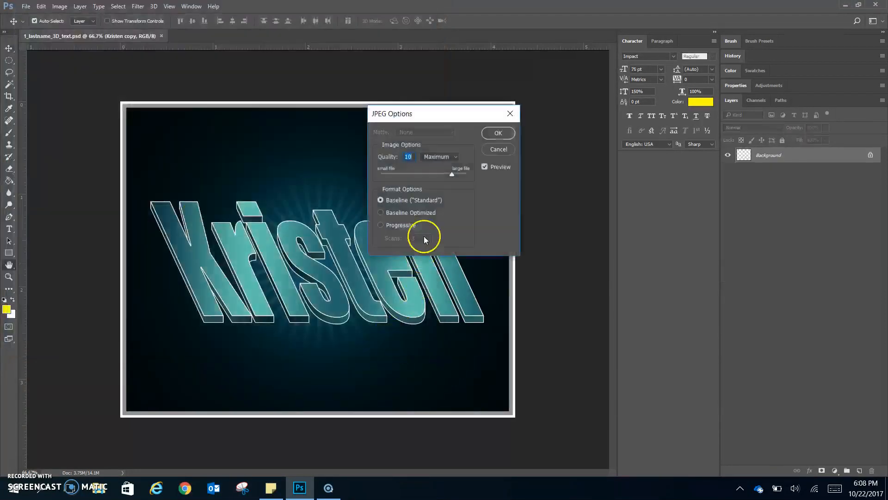
{"action": "left_click", "coordinate": [498, 134]}
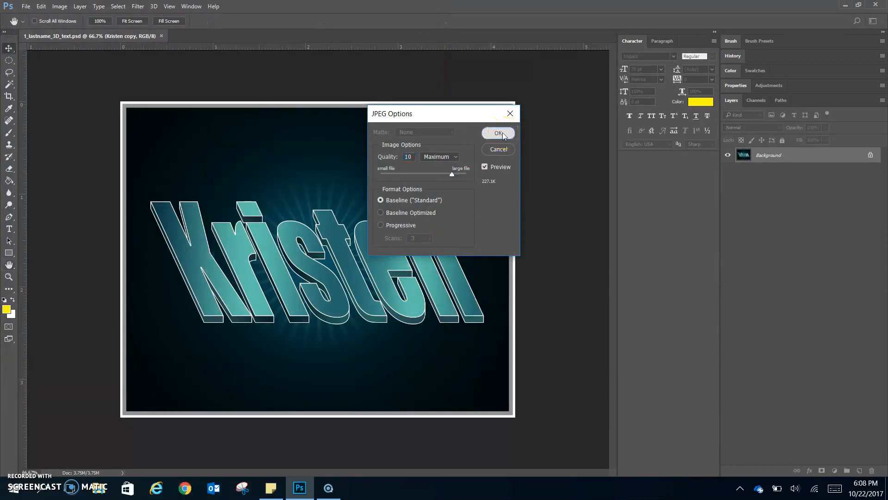